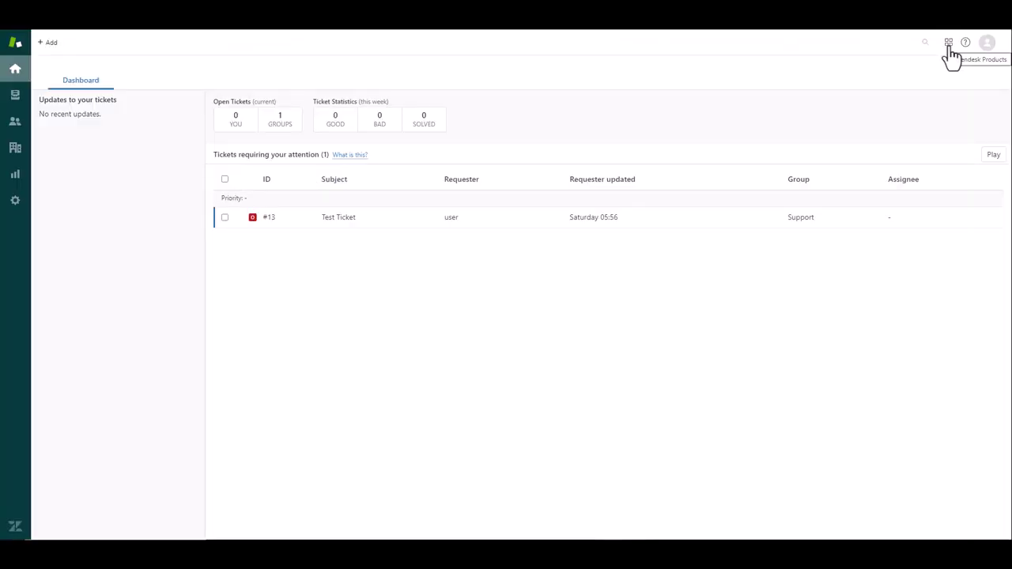
Switch from the Support dashboard to the AVH Cloud help center through the products menu.
left_click(949, 43)
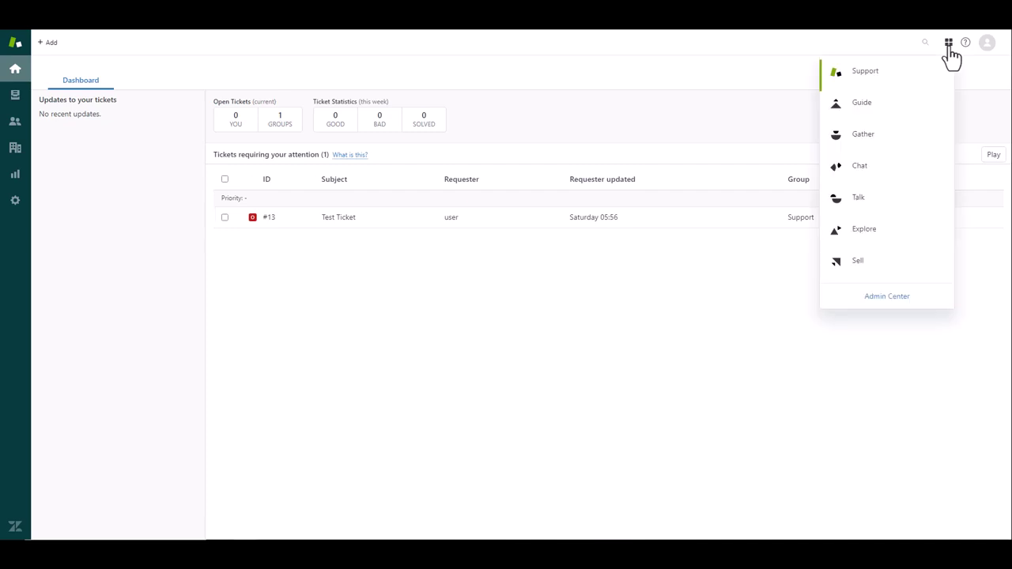
left_click(877, 120)
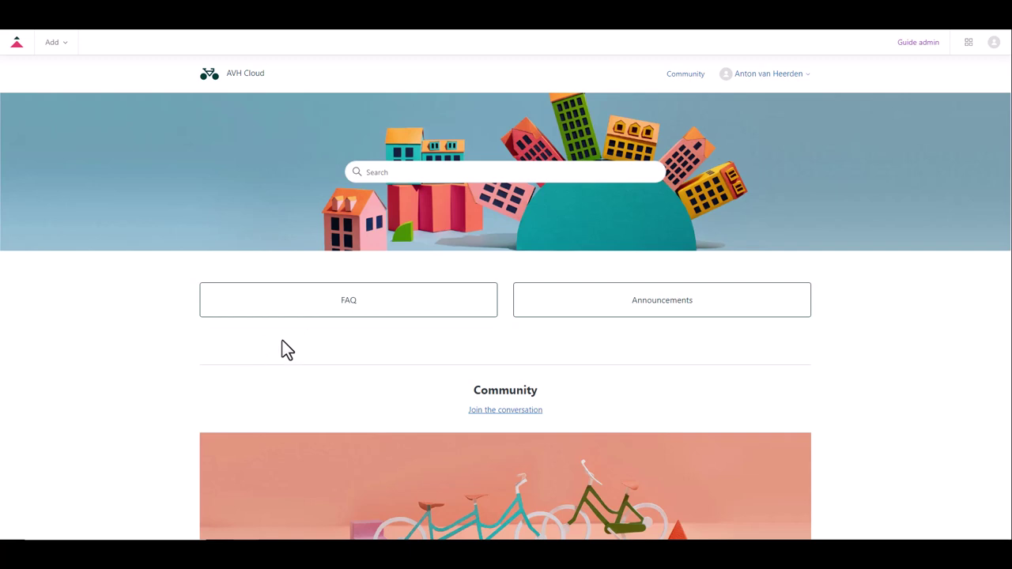
Open Guide admin's All articles list, showing 5 published articles and no drafts.
left_click(921, 49)
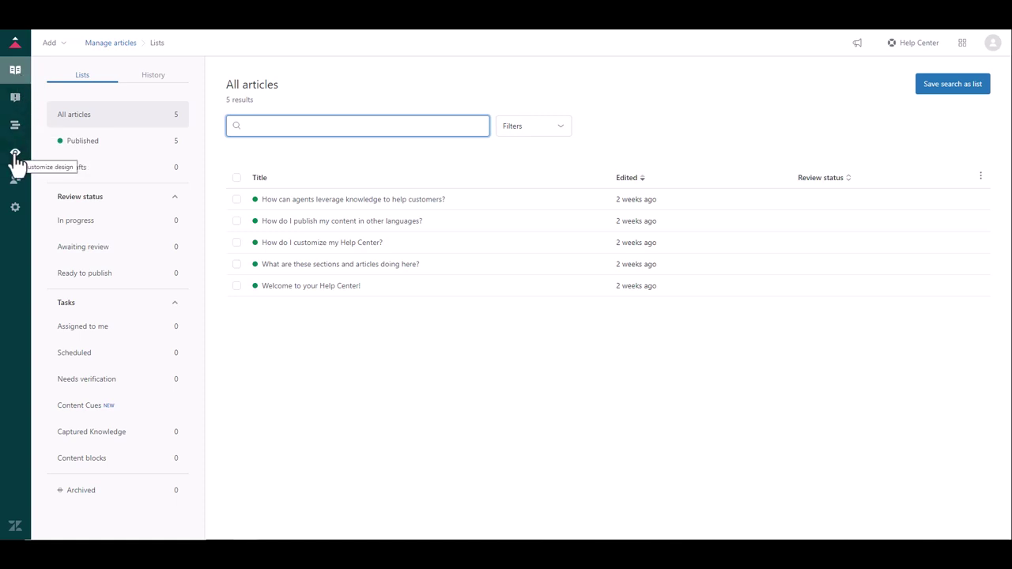
Go to the Themes page and scroll to the empty library below live Copenhagen.
left_click(16, 162)
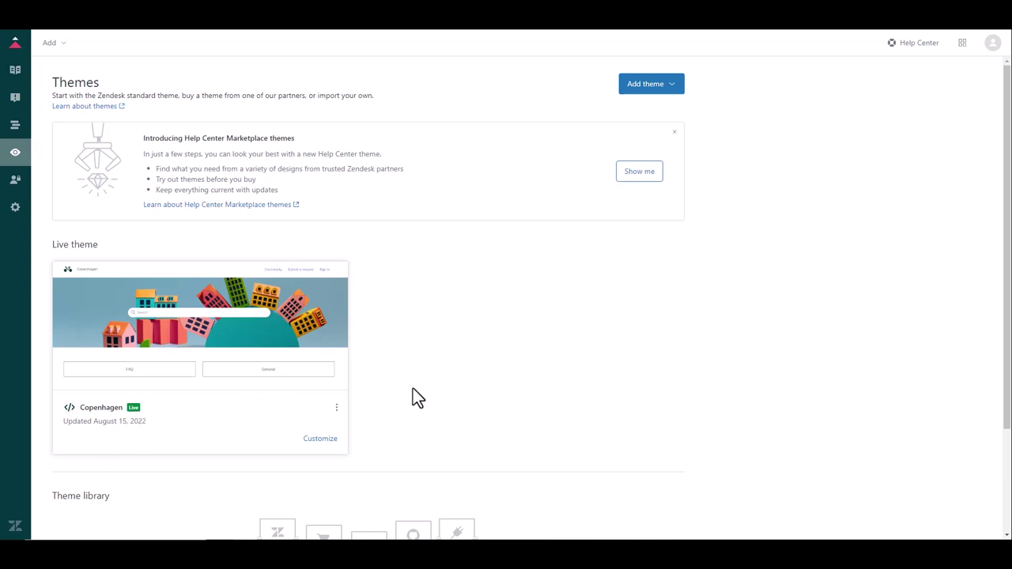
scroll(413, 389, "down", 2)
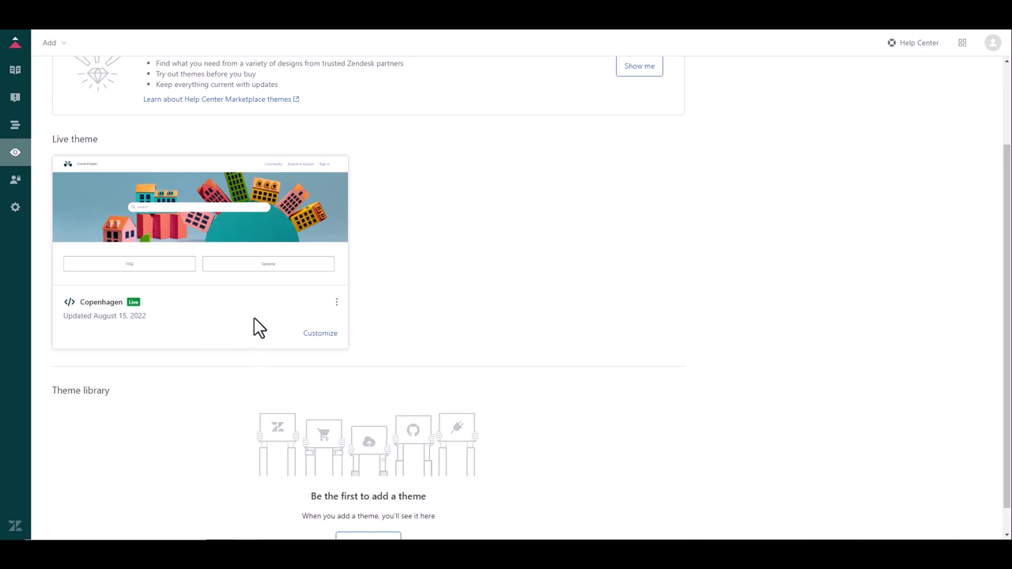
Copy the live Copenhagen theme into the library and rename it 'Copenhagen copy'.
left_click(338, 305)
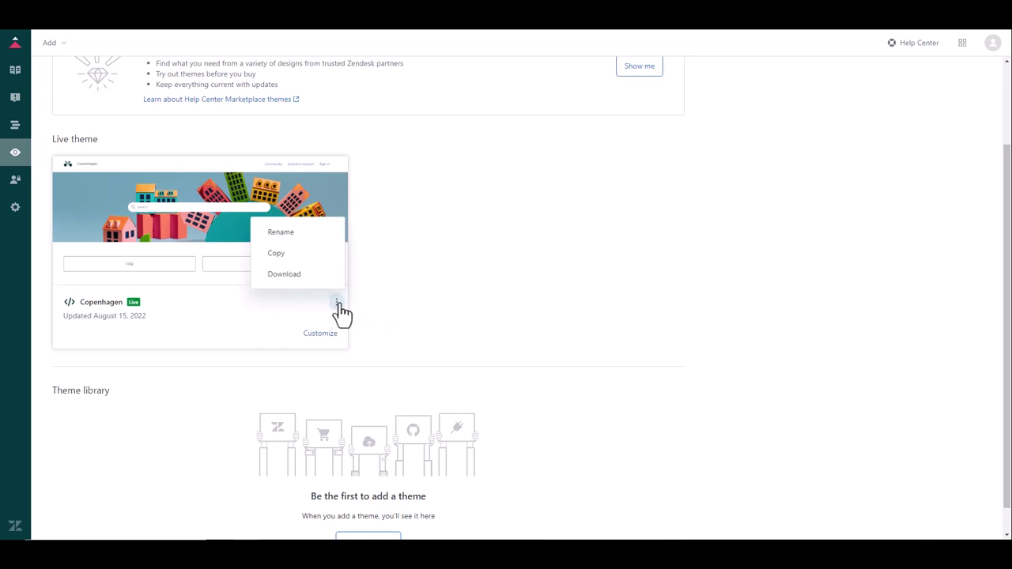
left_click(277, 254)
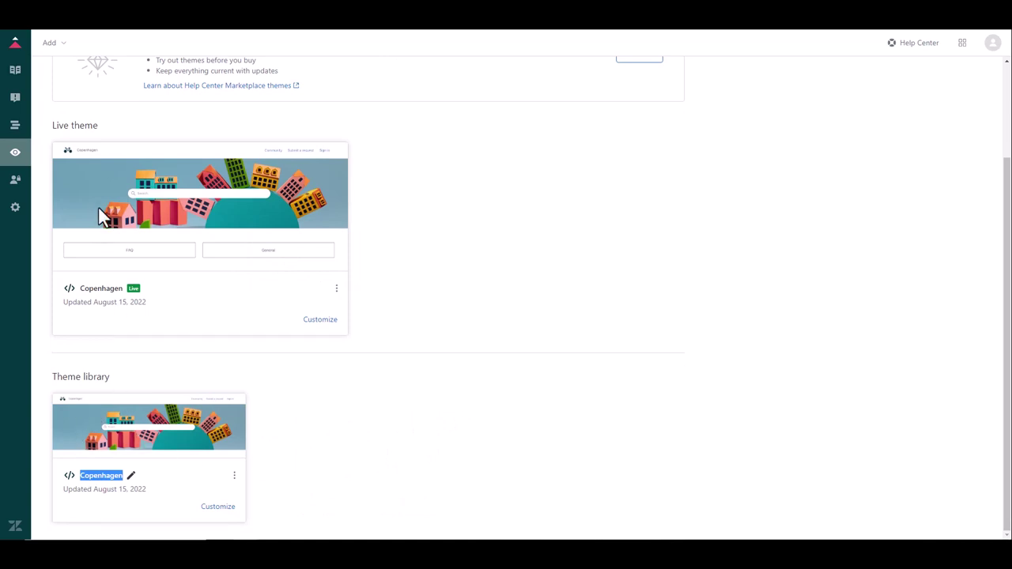
left_click(117, 475)
type("copy")
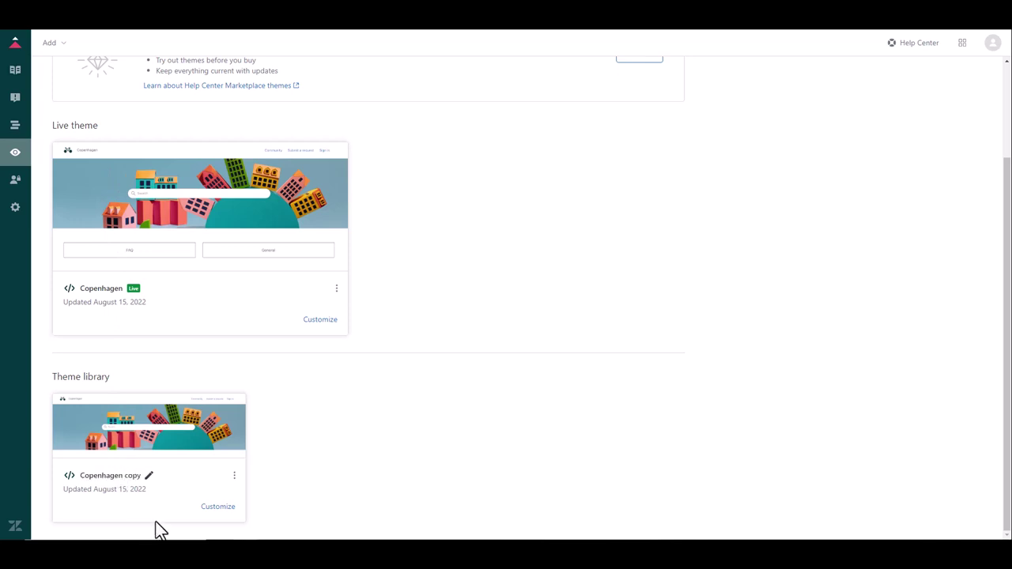
key("Return")
Launch Customize on the Copenhagen copy card to show settings and the home page preview.
left_click(217, 507)
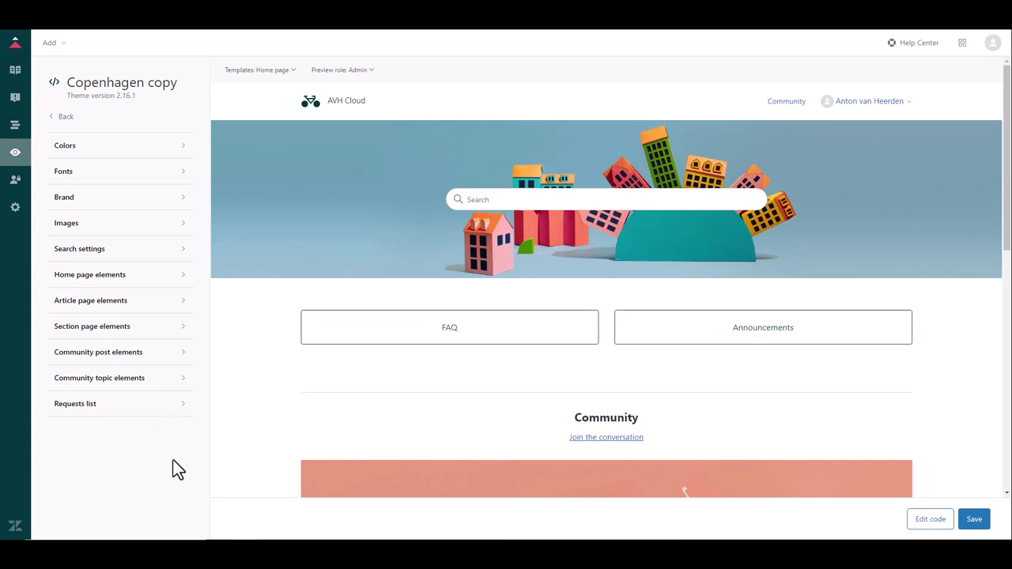
Shift the Brand color from dark teal to a deep magenta-maroon shade.
left_click(63, 150)
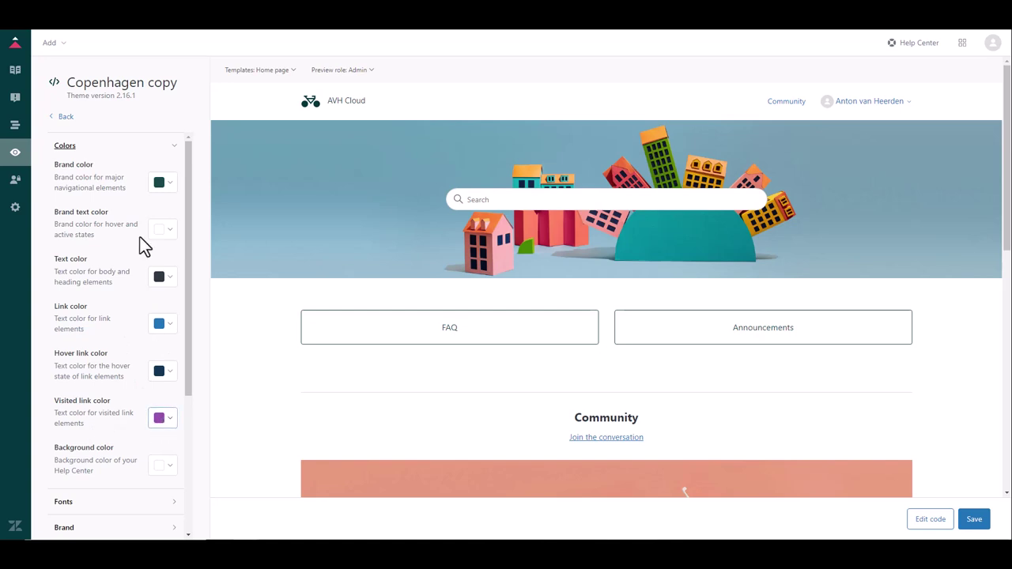
left_click(162, 183)
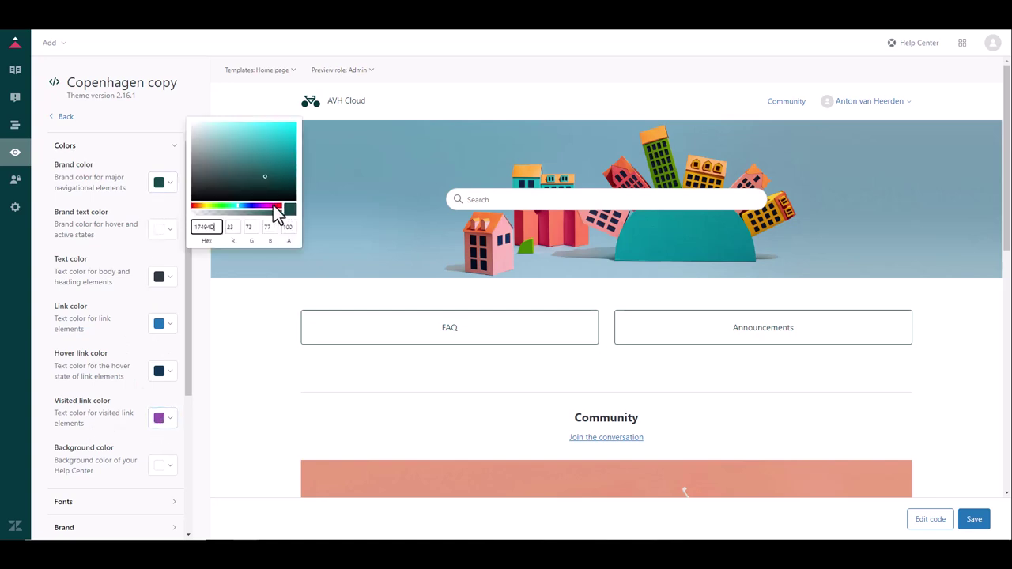
left_click(273, 205)
left_click(100, 251)
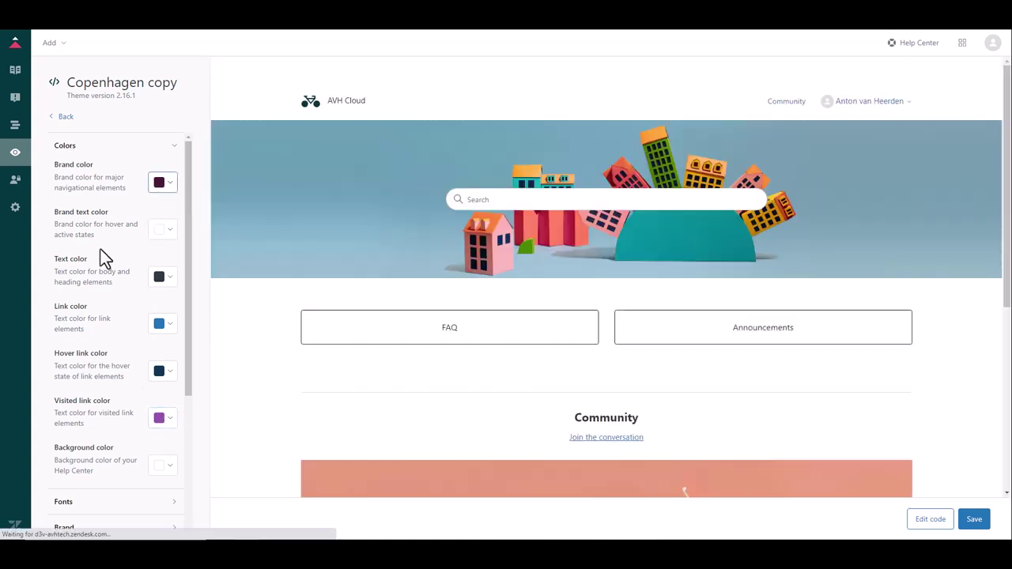
mouse_move(192, 207)
left_mouse_down()
mouse_move(194, 280)
mouse_move(197, 204)
left_mouse_up()
Collapse Colors, glance at Fonts, and expand the Brand settings.
left_click(68, 147)
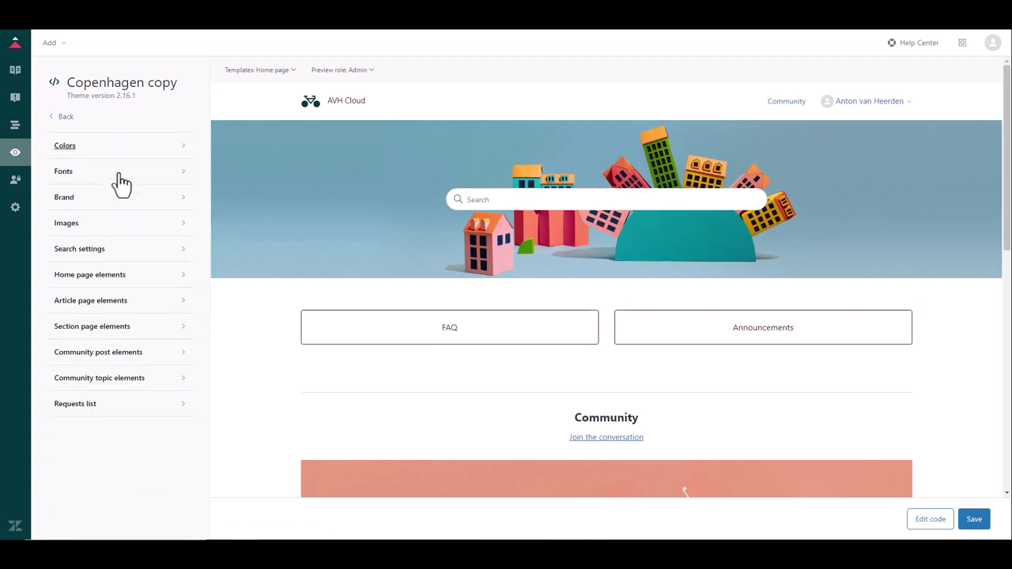
left_click(76, 172)
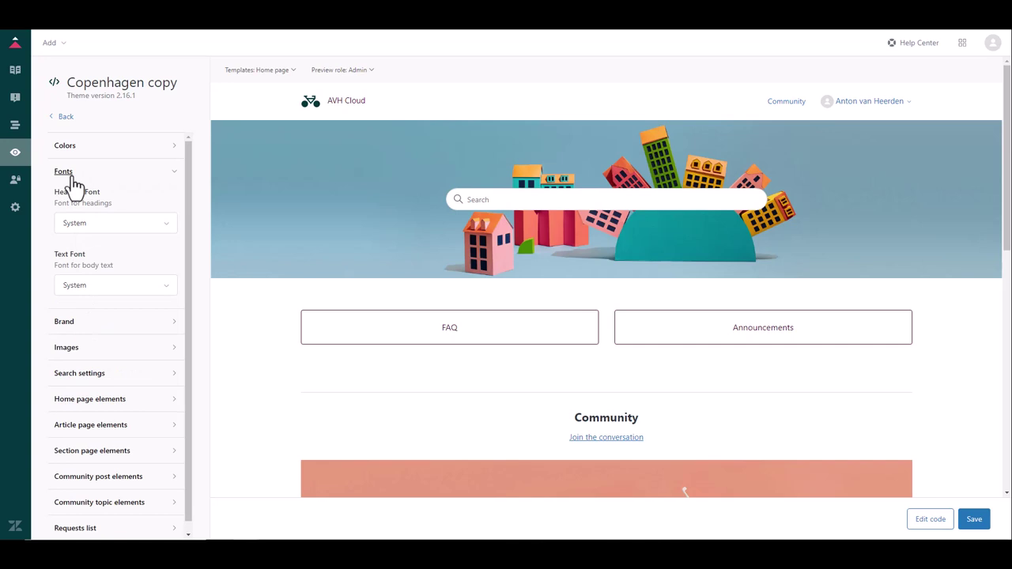
left_click(72, 174)
left_click(79, 201)
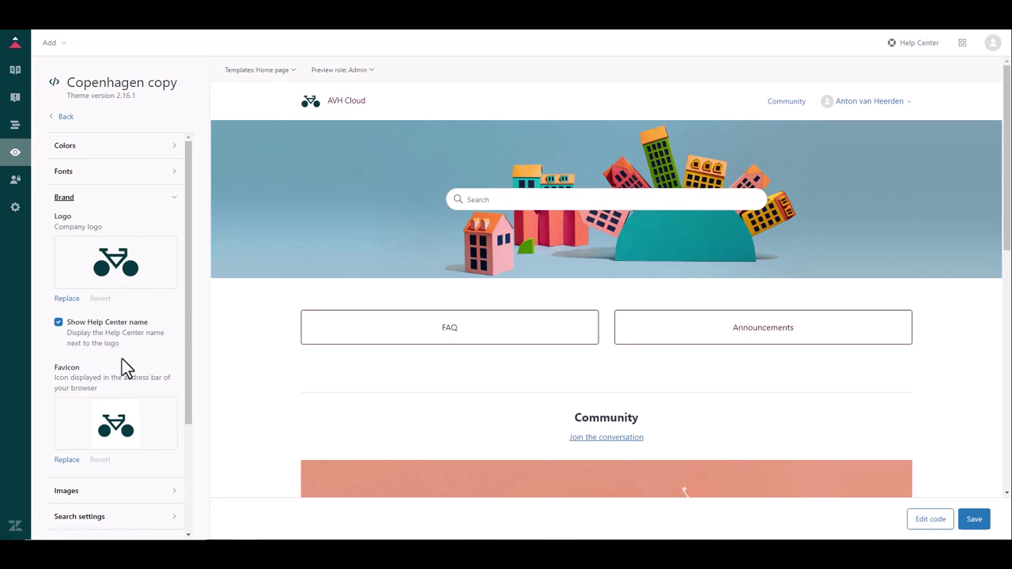
Toggle Show Help Center name off and back on, keeping AVH Cloud beside the logo.
left_click(58, 323)
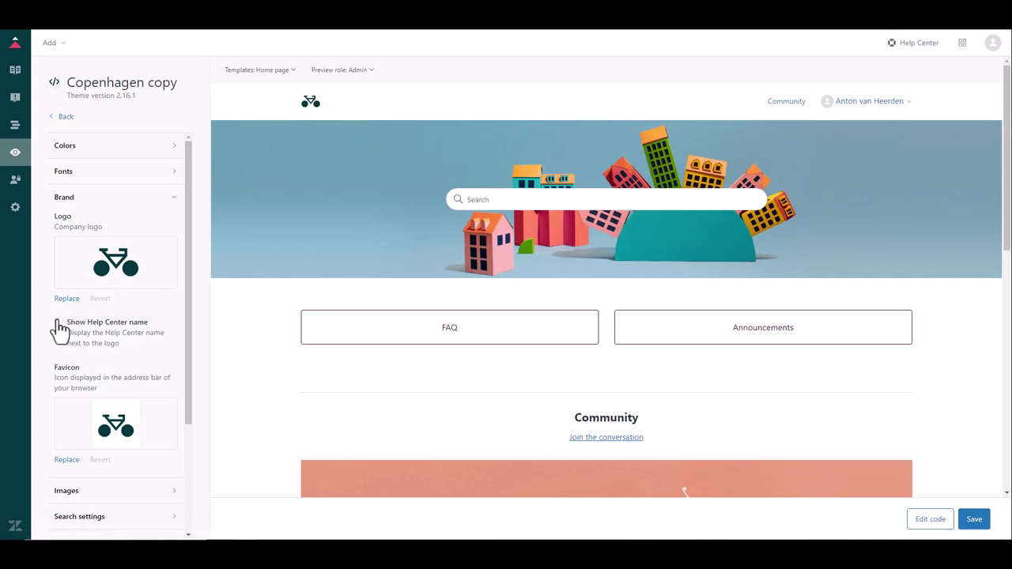
left_click(58, 323)
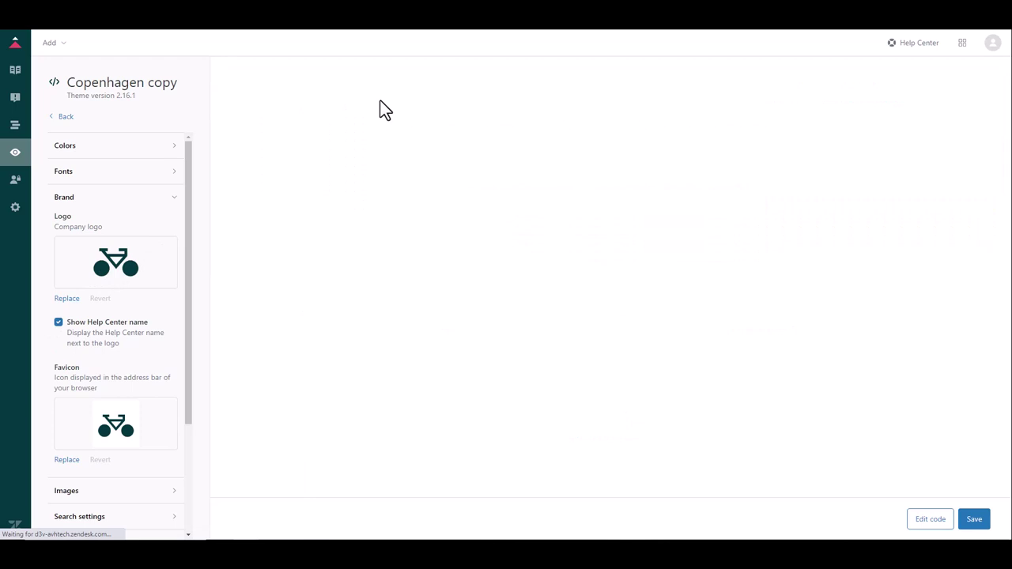
scroll(131, 344, "down", 3)
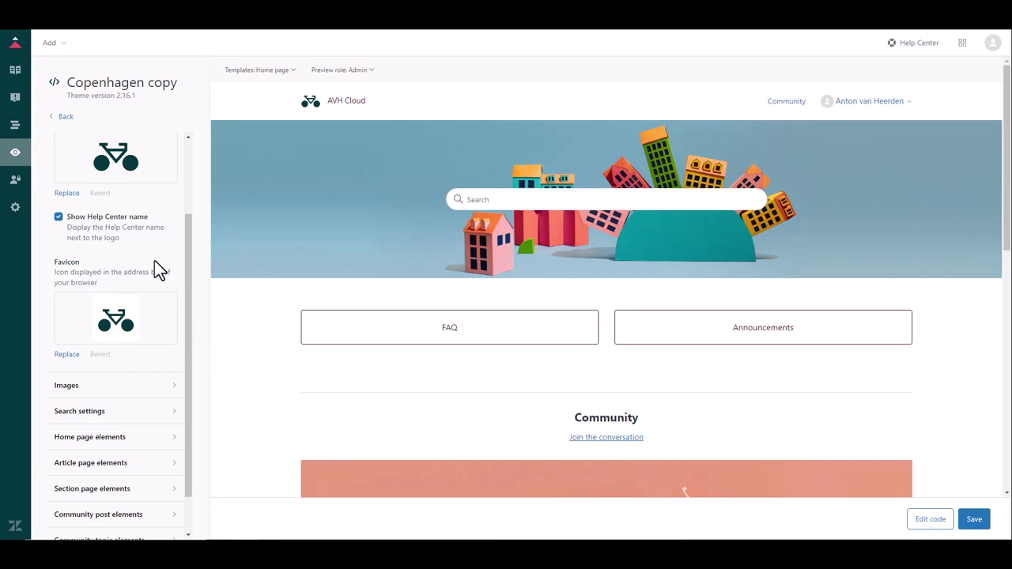
scroll(154, 260, "up", 3)
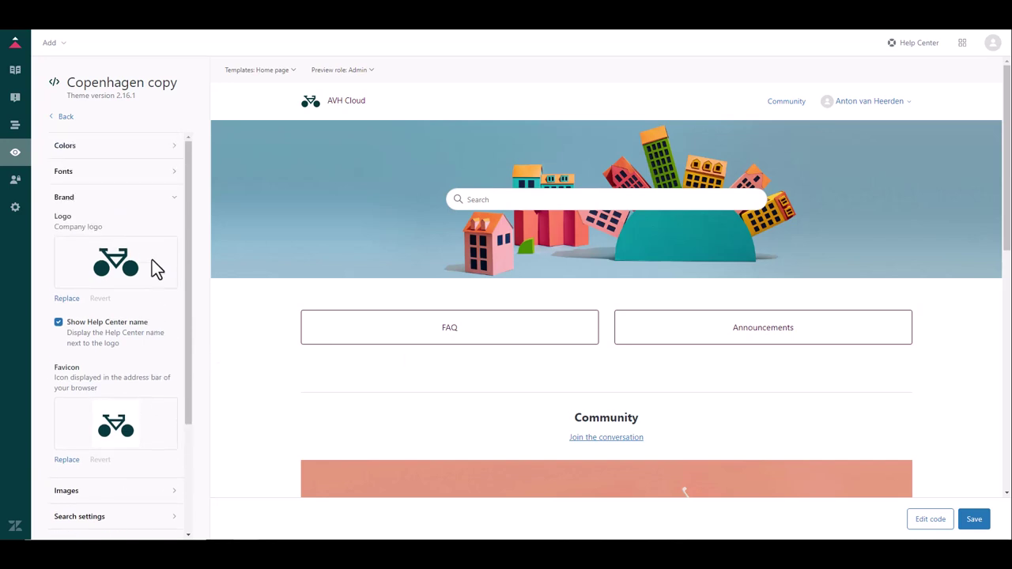
Swap the Home hero image for the 'Just better together' banner under Images.
left_click(105, 200)
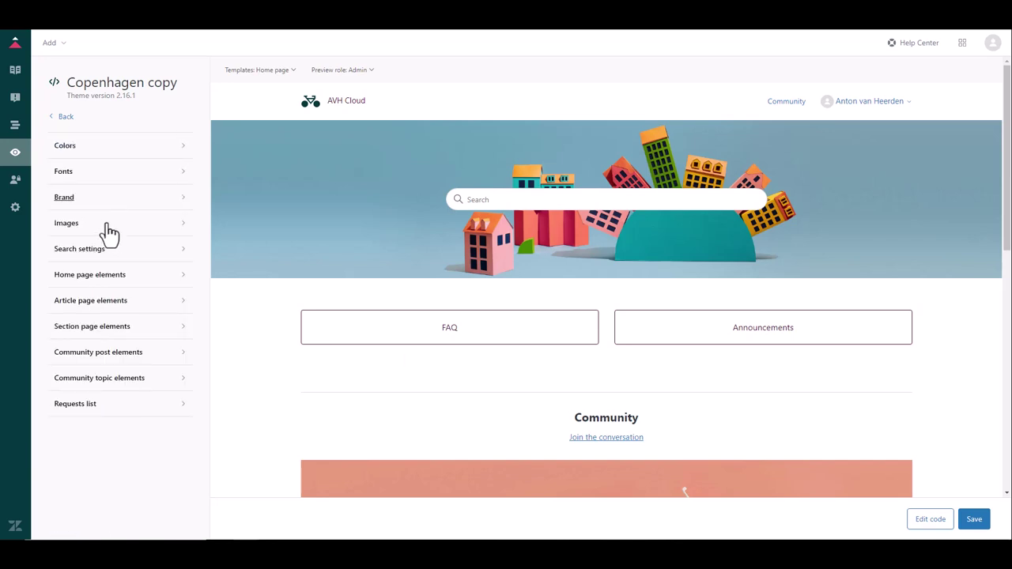
left_click(108, 227)
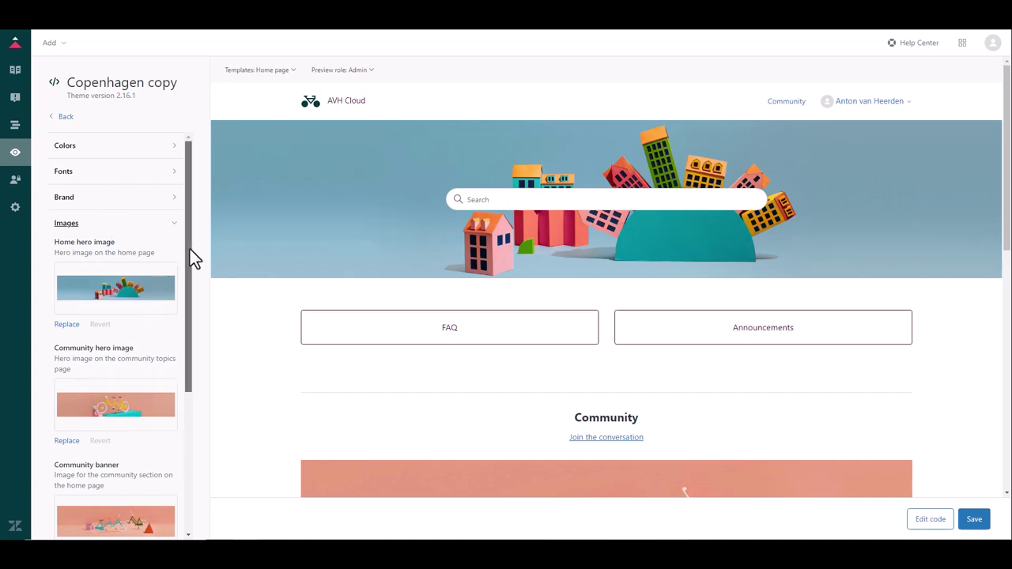
left_click_drag(190, 250, 186, 288)
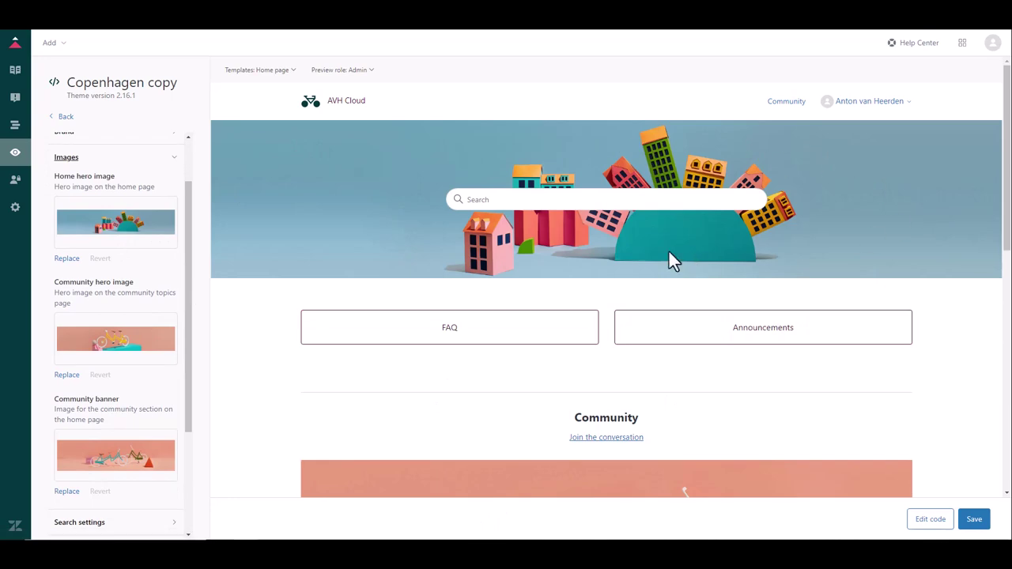
left_click_drag(188, 263, 188, 282)
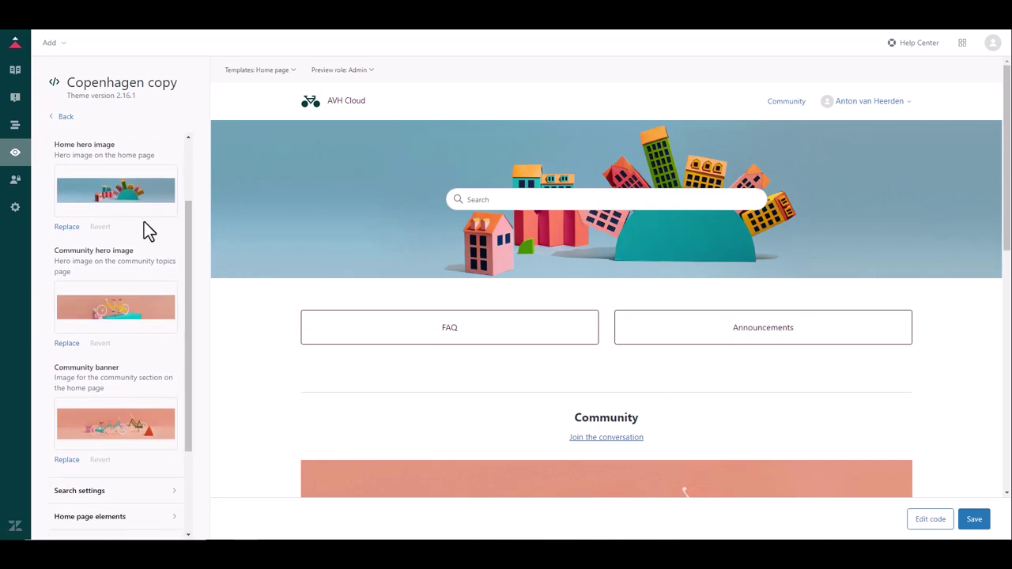
left_click(140, 201)
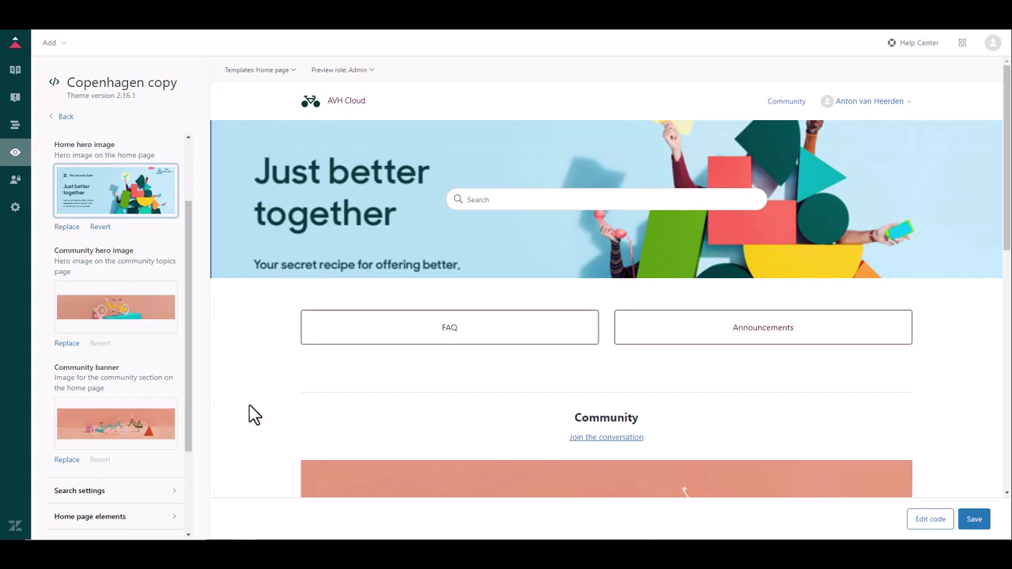
left_click_drag(189, 291, 195, 237)
left_click(66, 223)
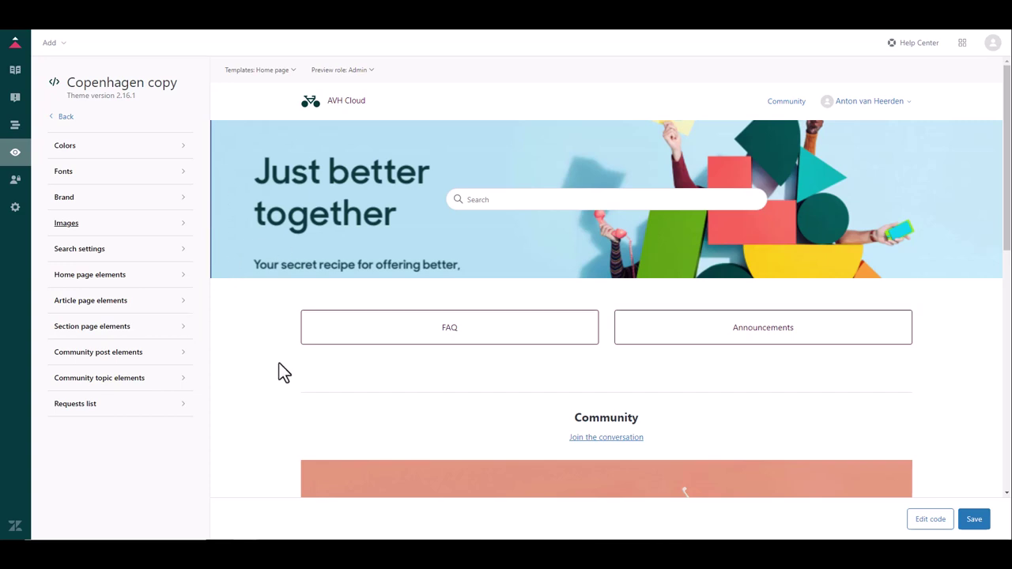
left_click(108, 259)
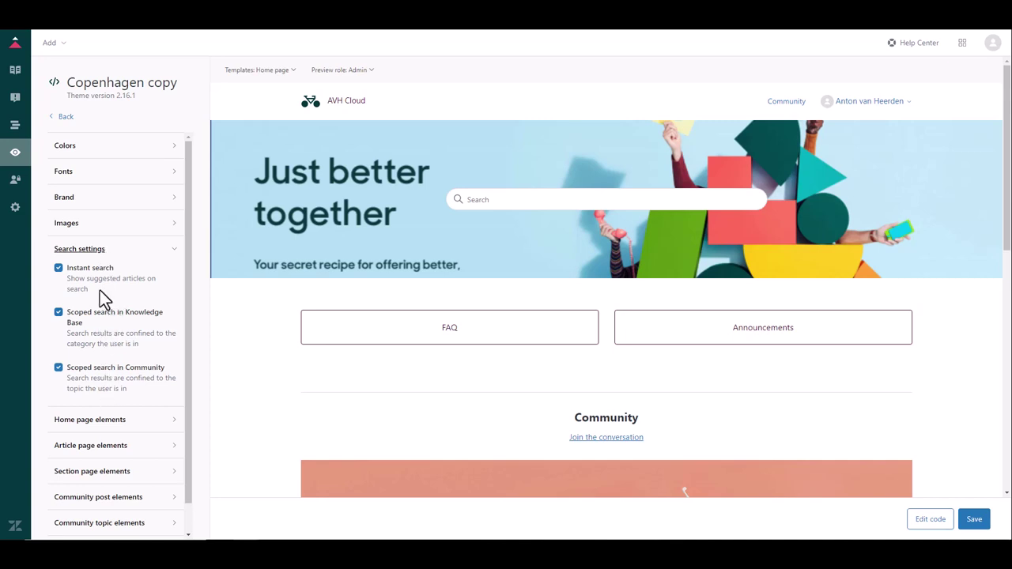
left_click(124, 253)
left_click(129, 274)
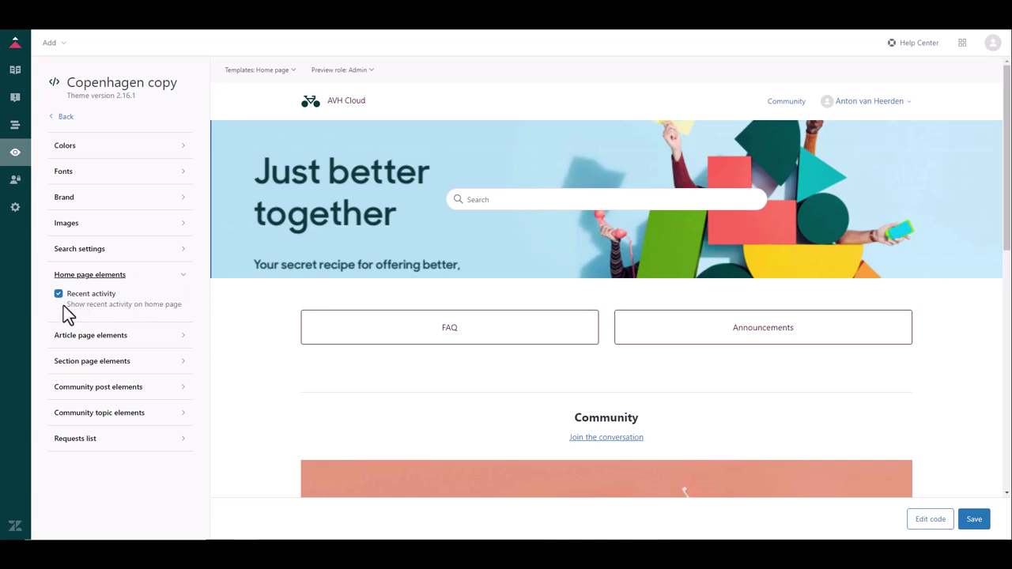
scroll(248, 353, "down", 8)
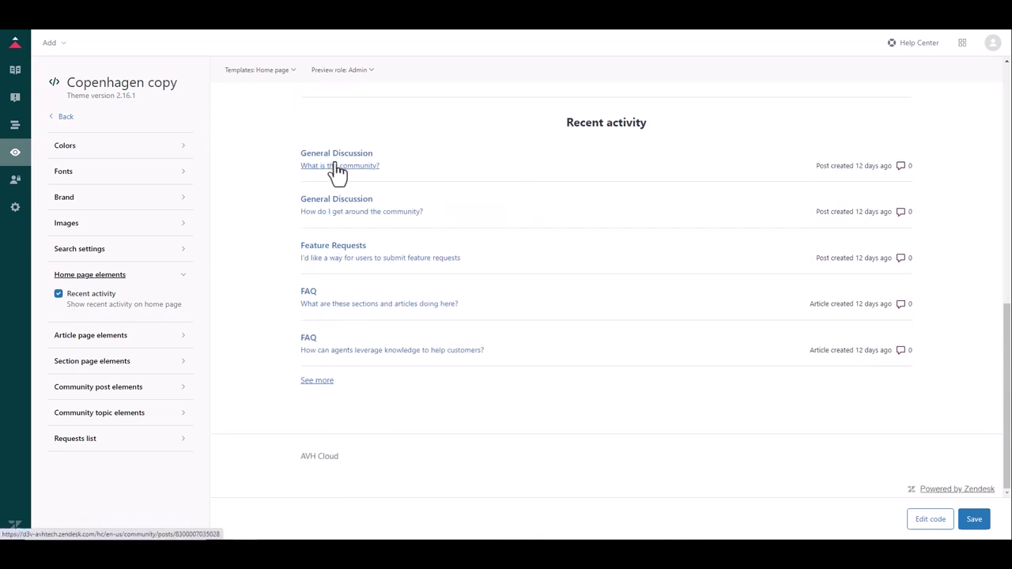
left_click(58, 293)
left_click(175, 279)
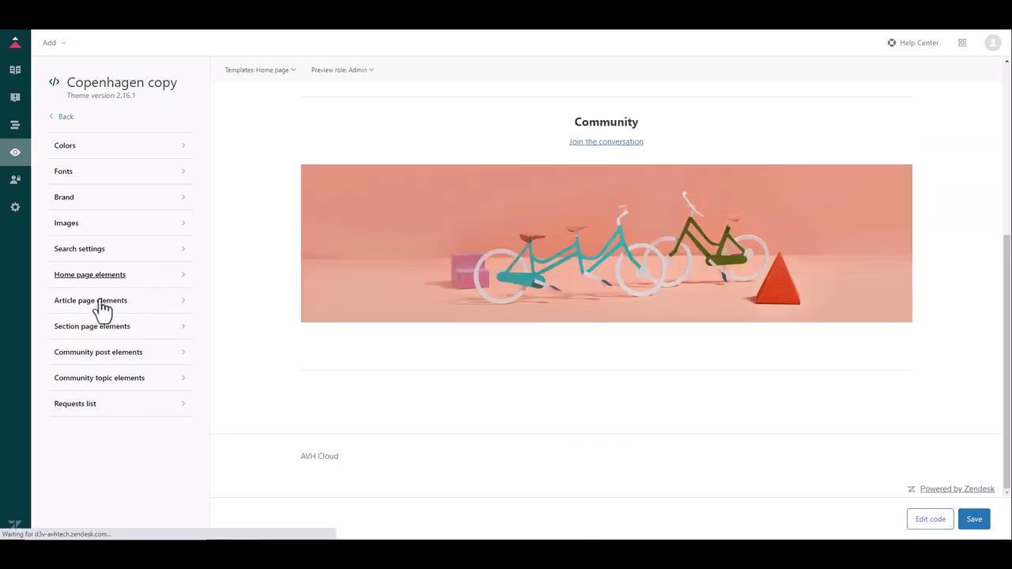
left_click(102, 304)
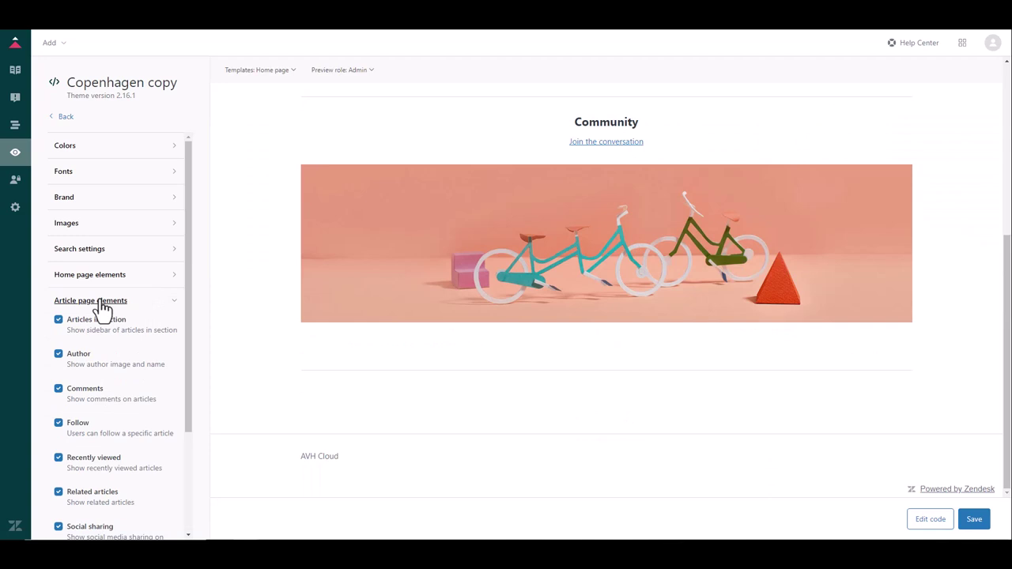
scroll(102, 309, "down", 2)
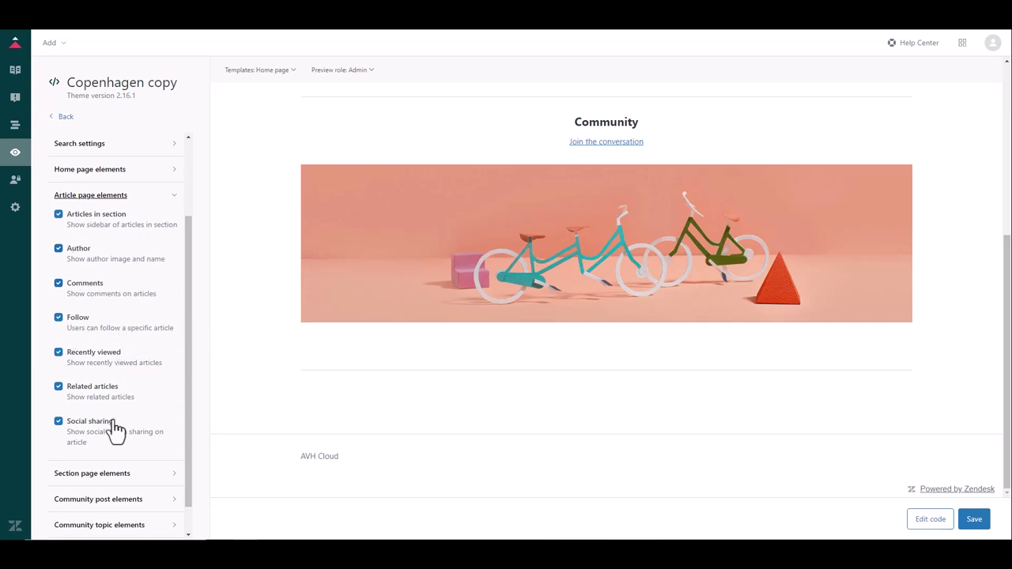
left_click(175, 197)
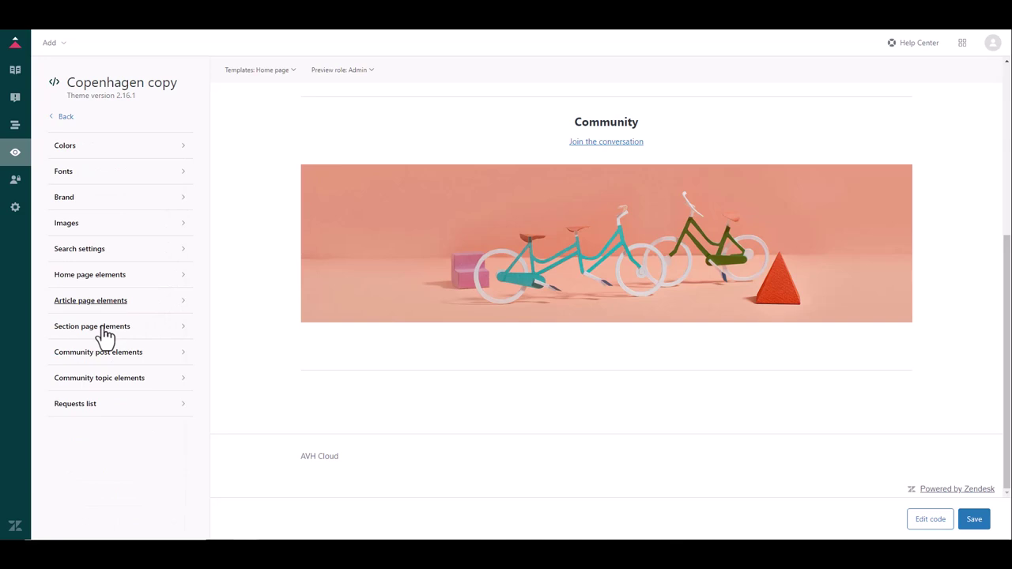
left_click(141, 353)
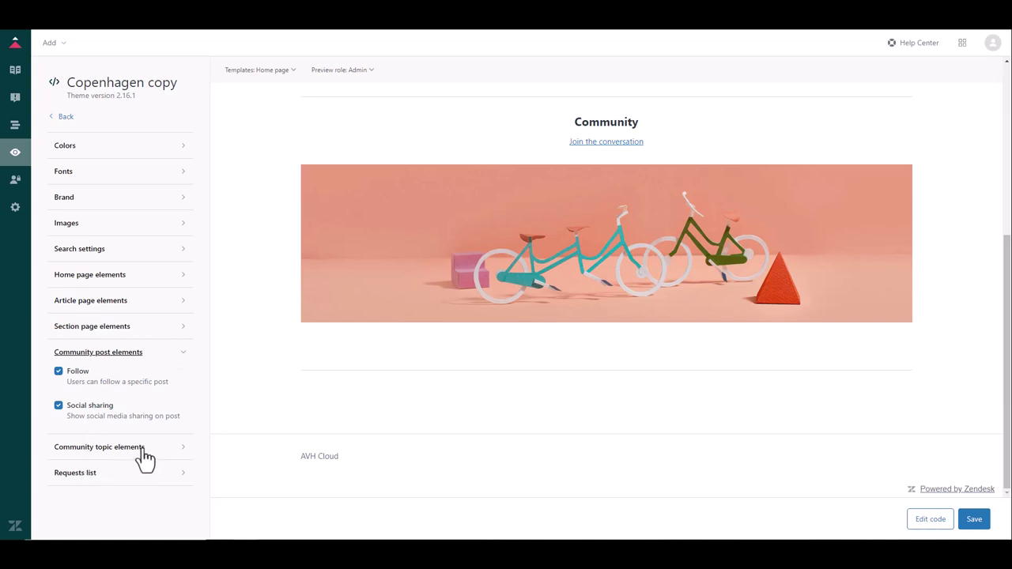
left_click(180, 352)
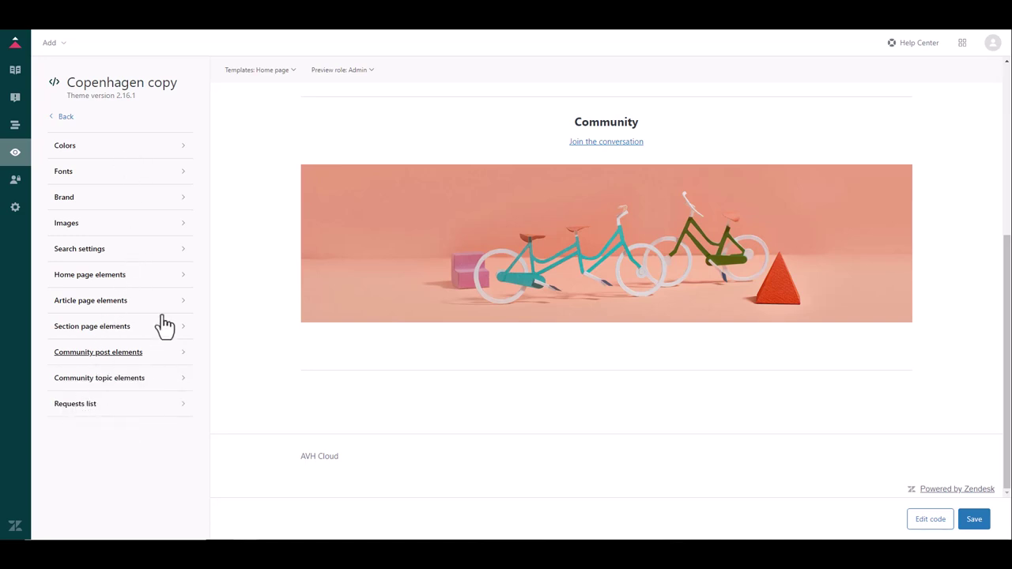
scroll(445, 325, "up", 4)
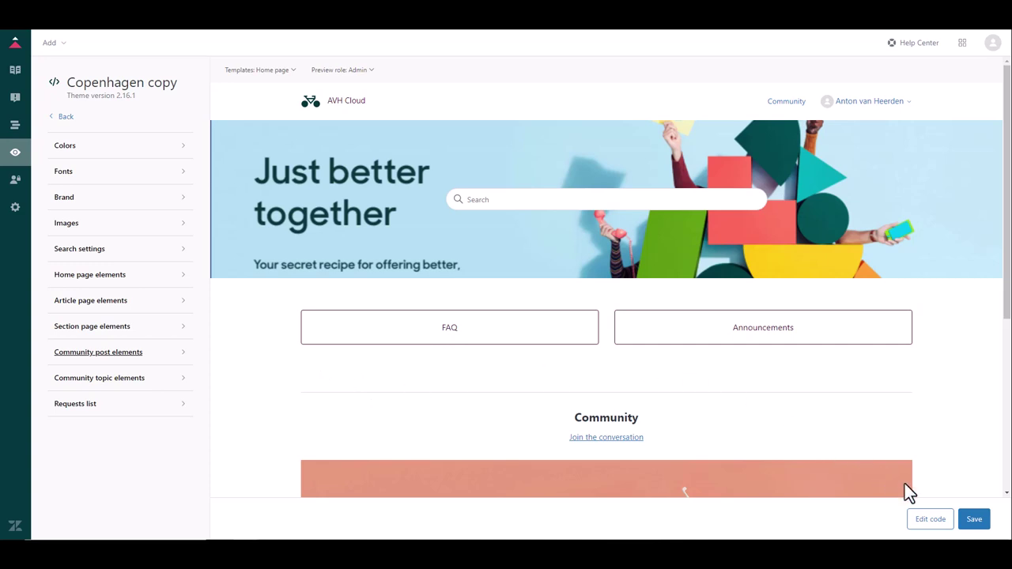
Switch to Edit code, discarding the unsaved colour, brand and hero image changes.
left_click(937, 524)
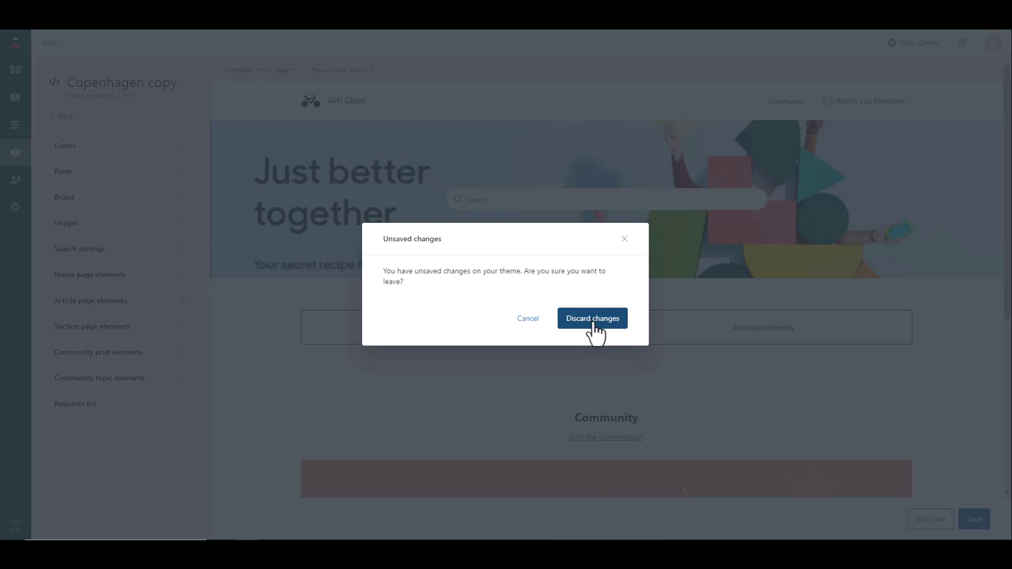
left_click(593, 319)
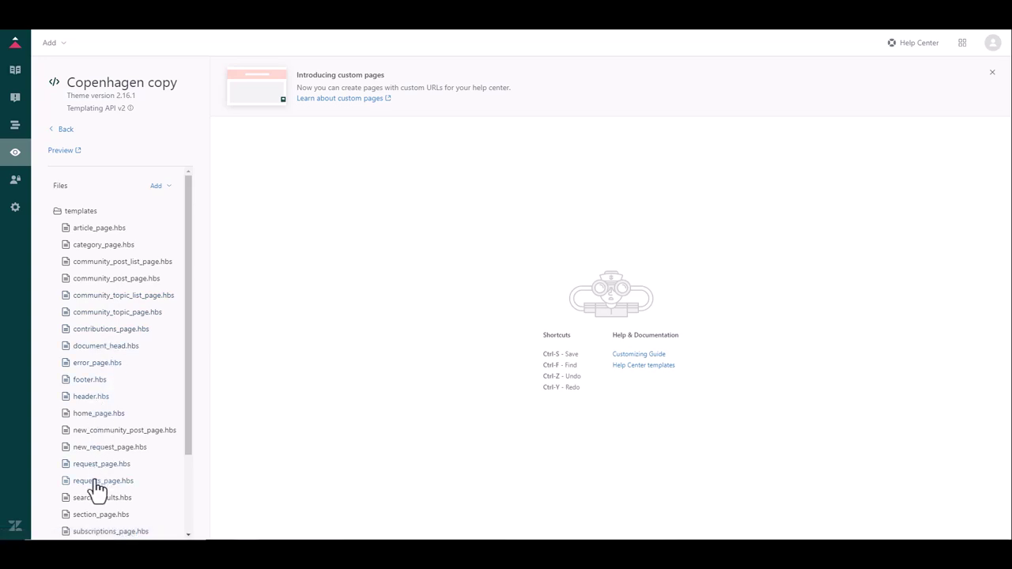
Scroll the Files list down to reach script.js and style.css.
left_click_drag(186, 359, 196, 459)
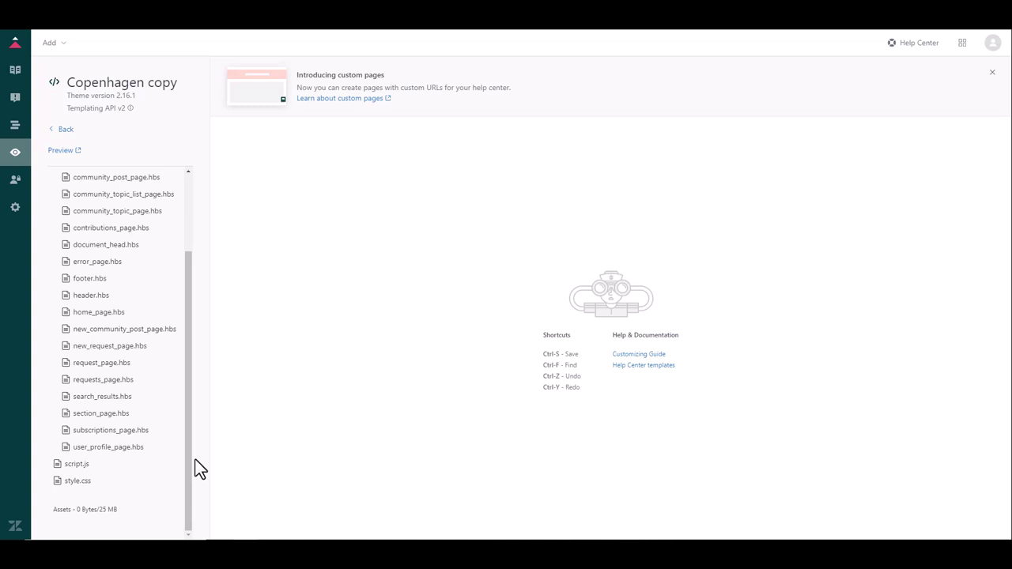
Browse through style.css, then open script.js in a second editor tab.
left_click(73, 485)
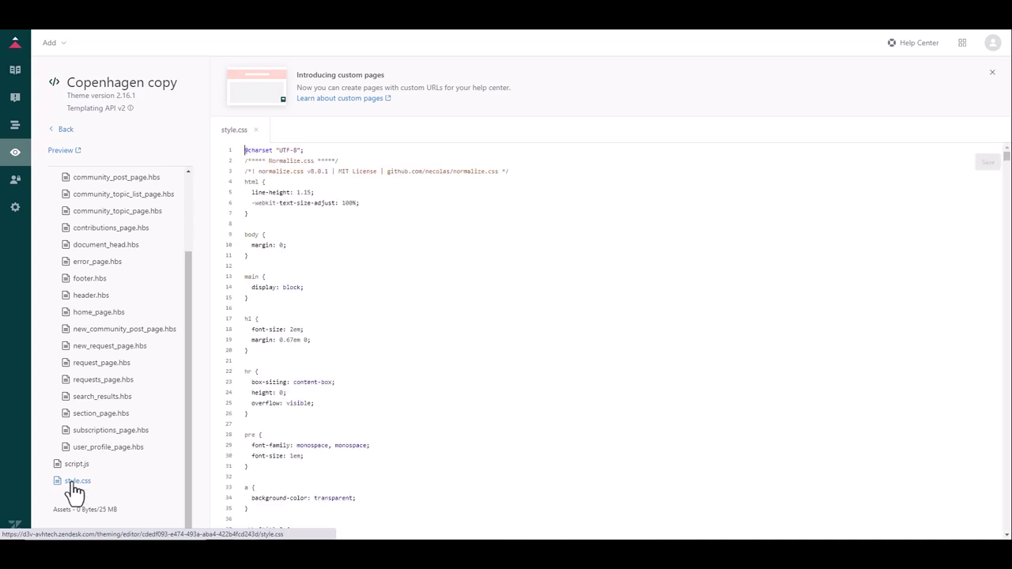
scroll(580, 422, "down", 8)
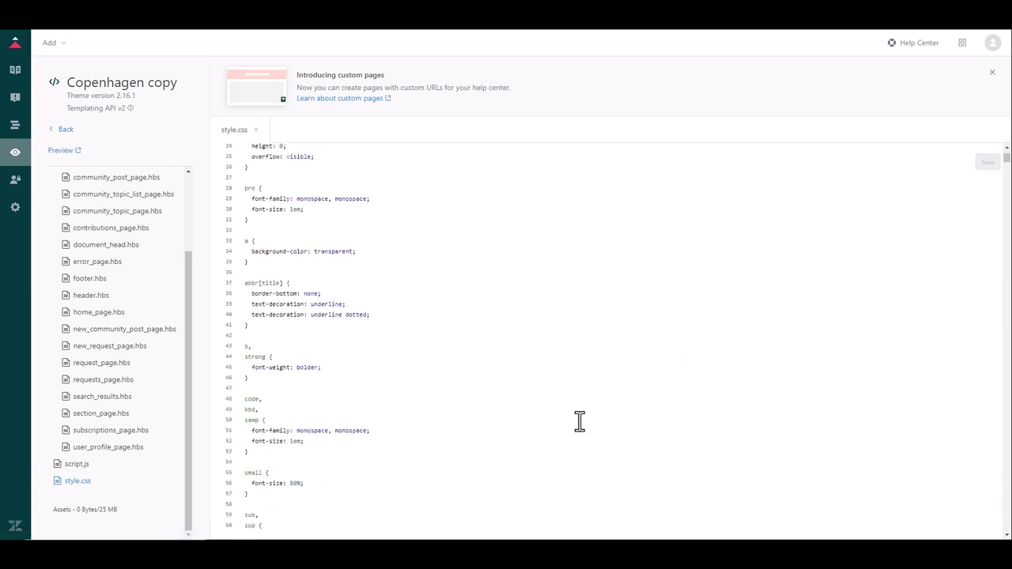
scroll(580, 422, "up", 8)
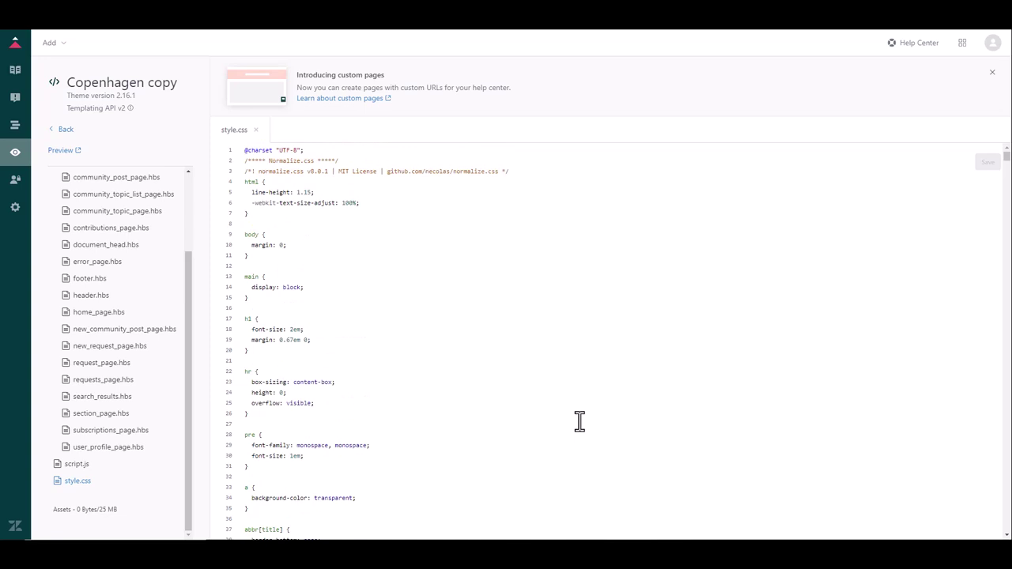
scroll(580, 422, "down", 4)
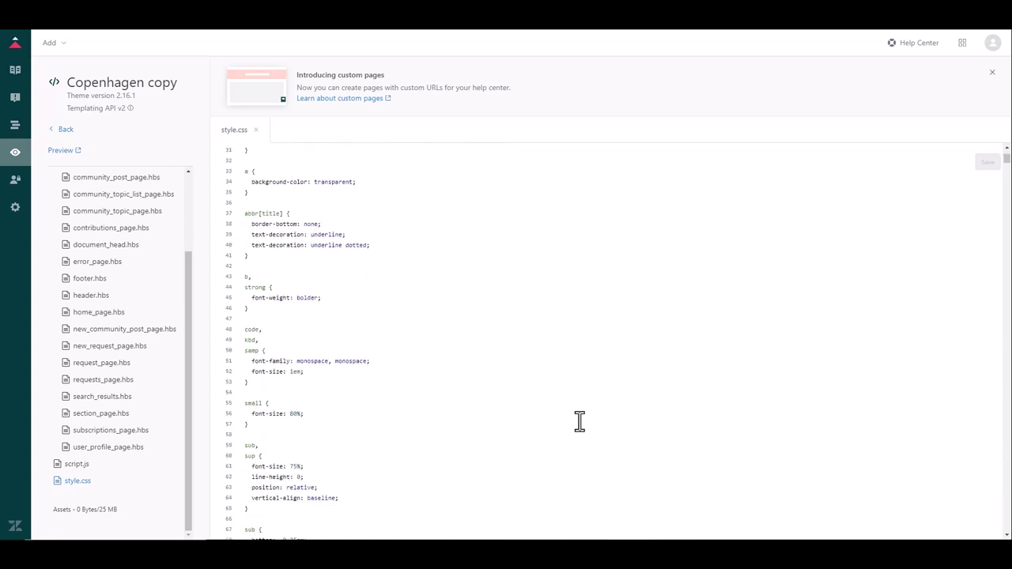
scroll(580, 421, "down", 8)
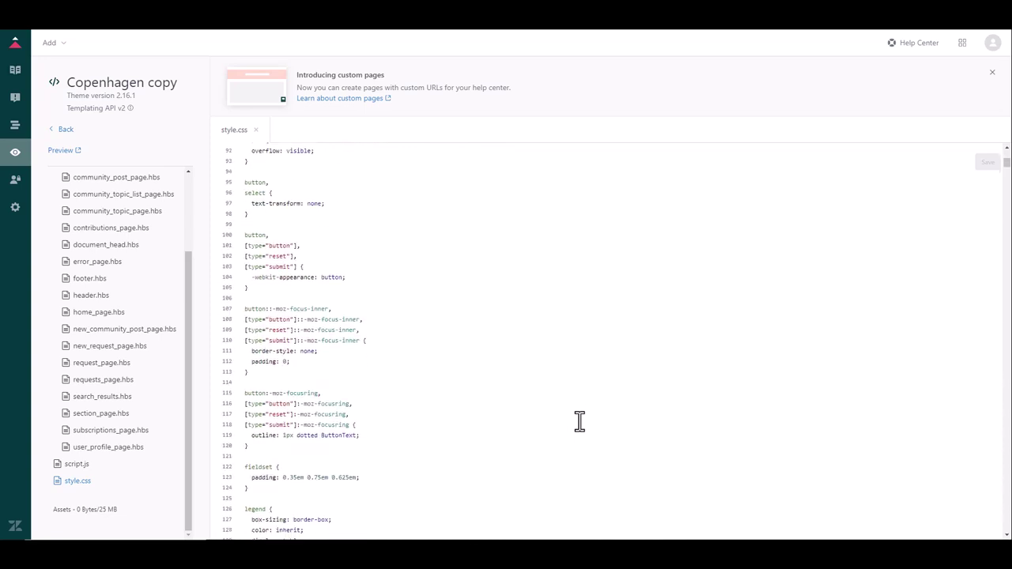
scroll(580, 421, "down", 3)
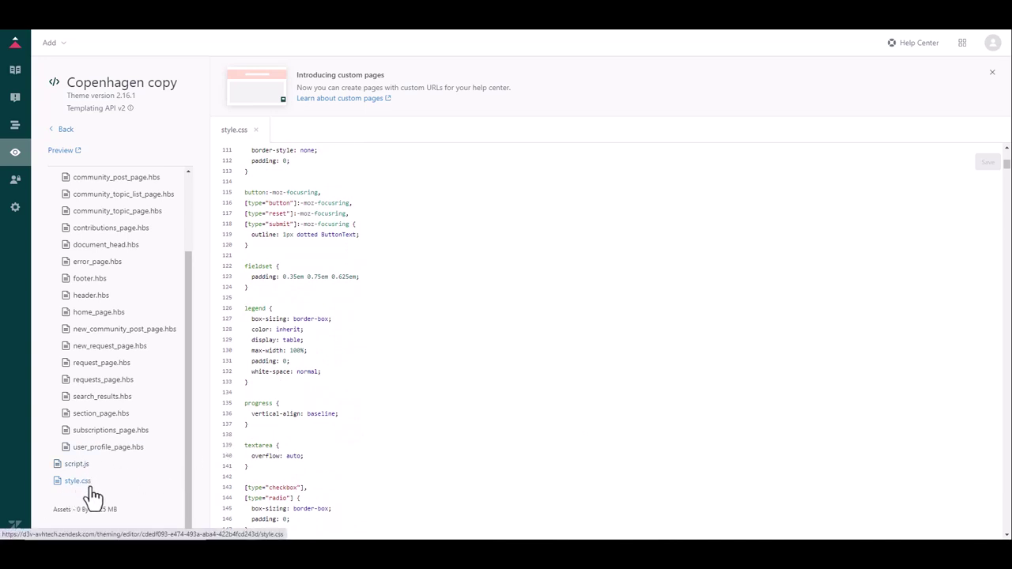
left_click(77, 467)
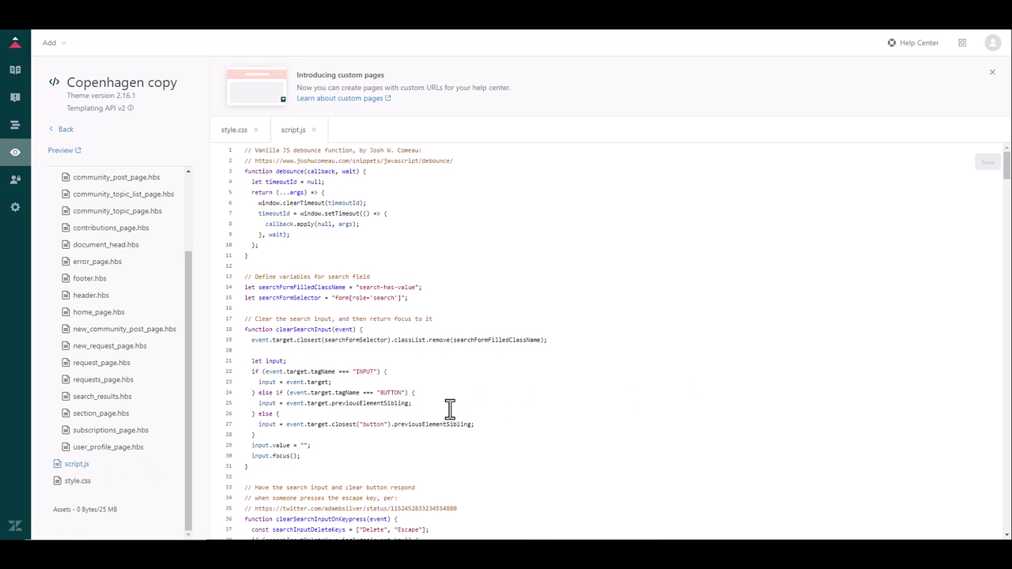
scroll(449, 409, "down", 10)
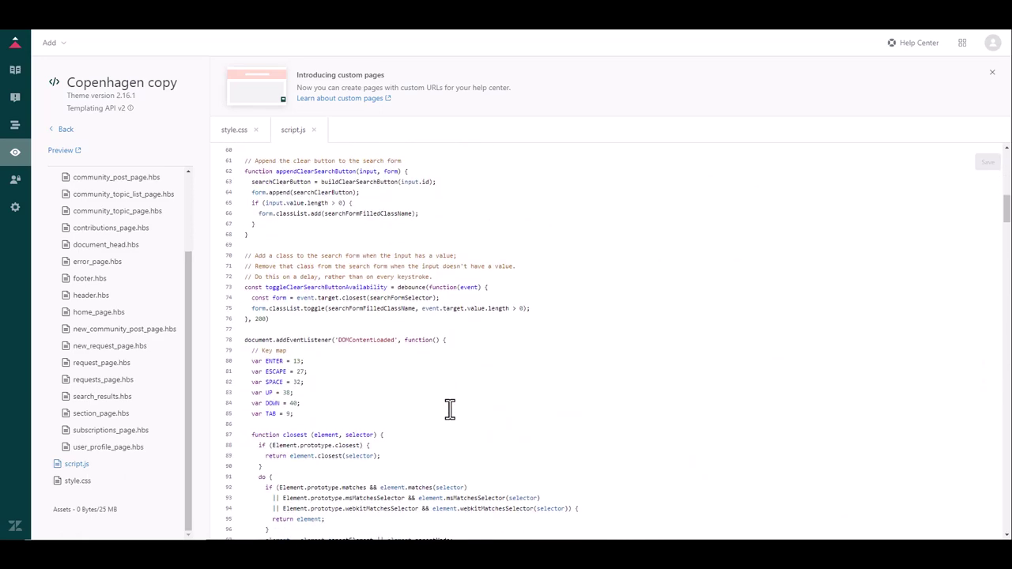
scroll(449, 409, "up", 15)
scroll(74, 524, "up", 3)
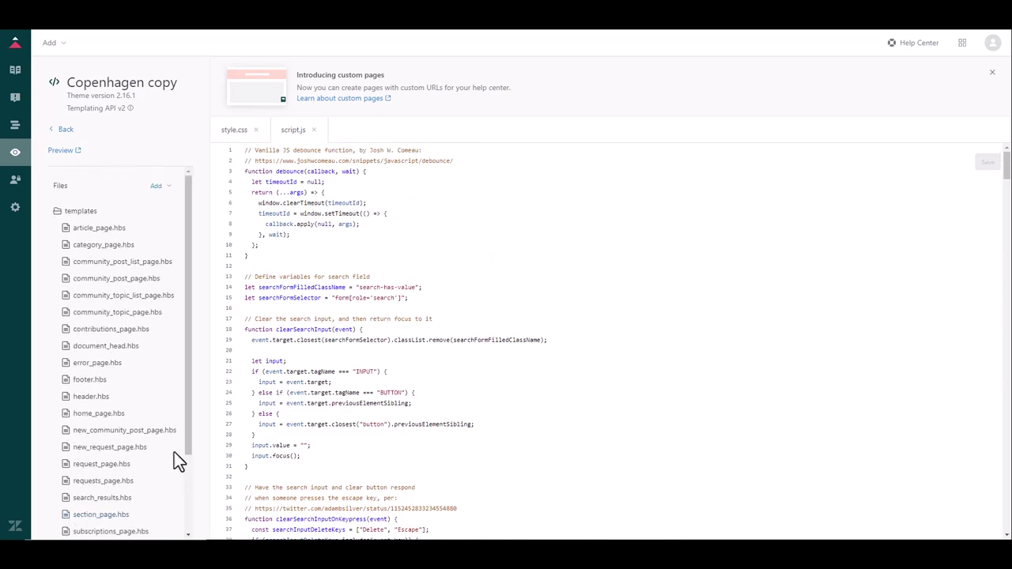
scroll(668, 408, "down", 20)
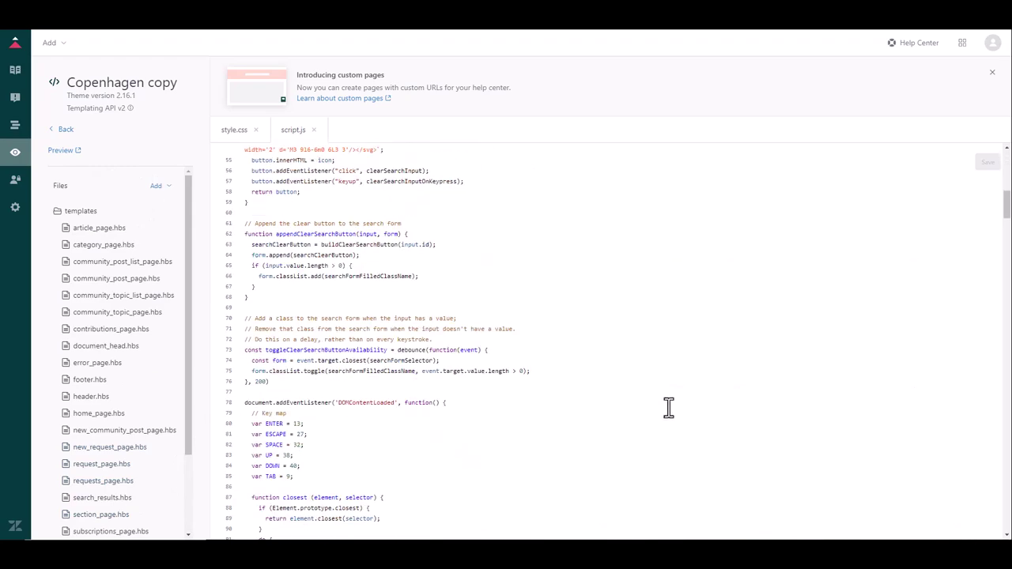
scroll(668, 408, "down", 6)
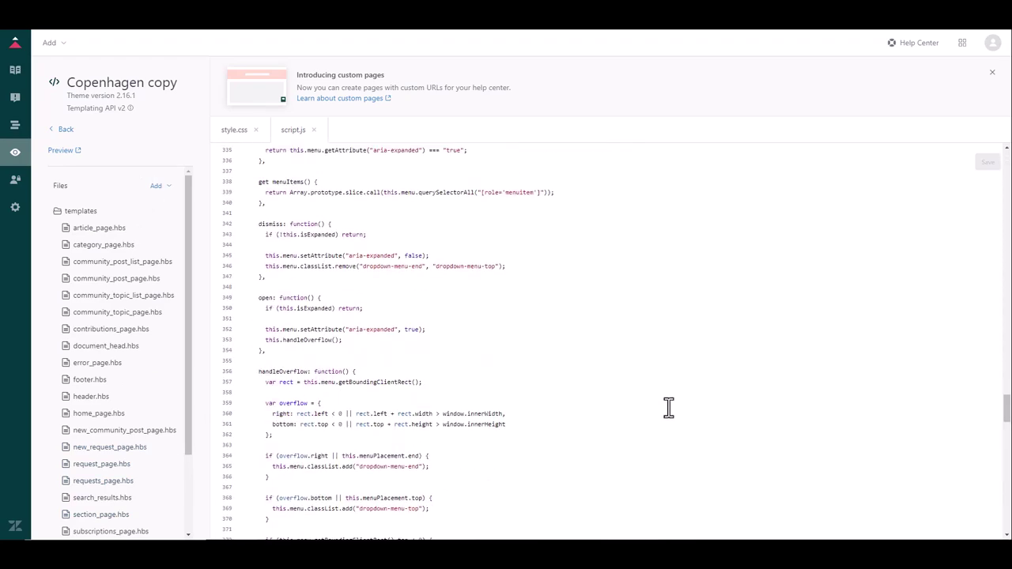
scroll(668, 408, "up", 20)
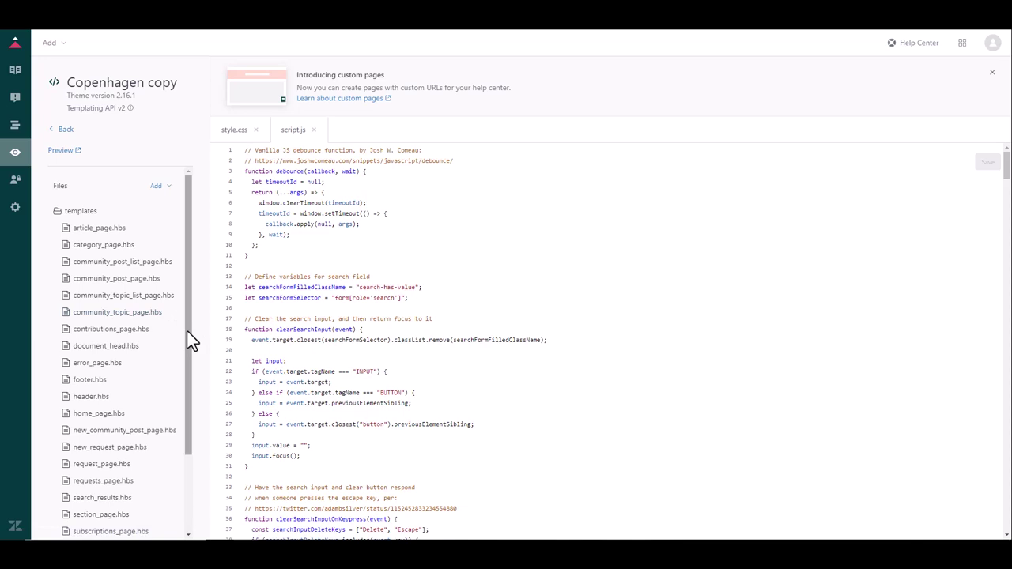
left_click_drag(186, 330, 187, 442)
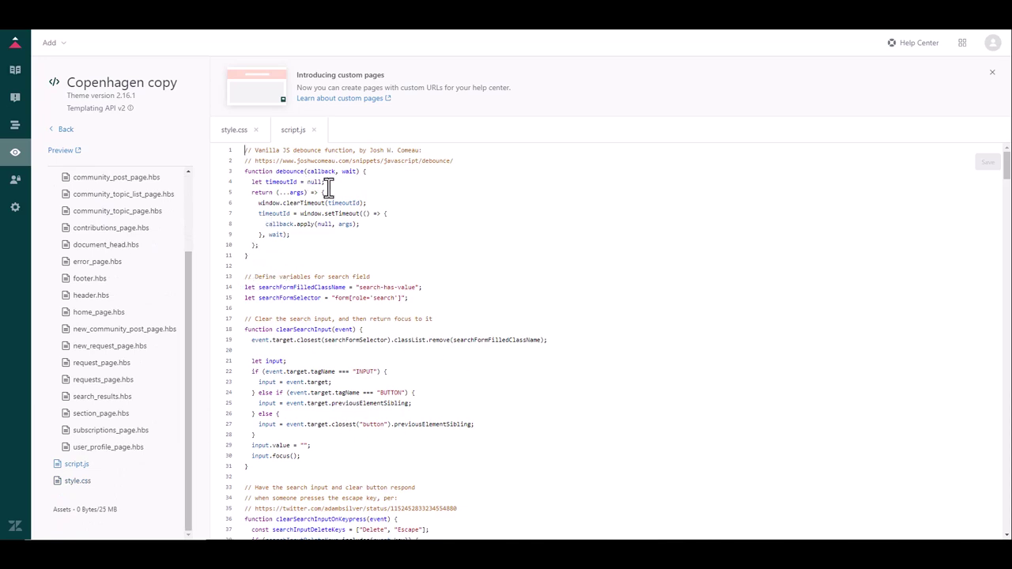
scroll(610, 439, "down", 3)
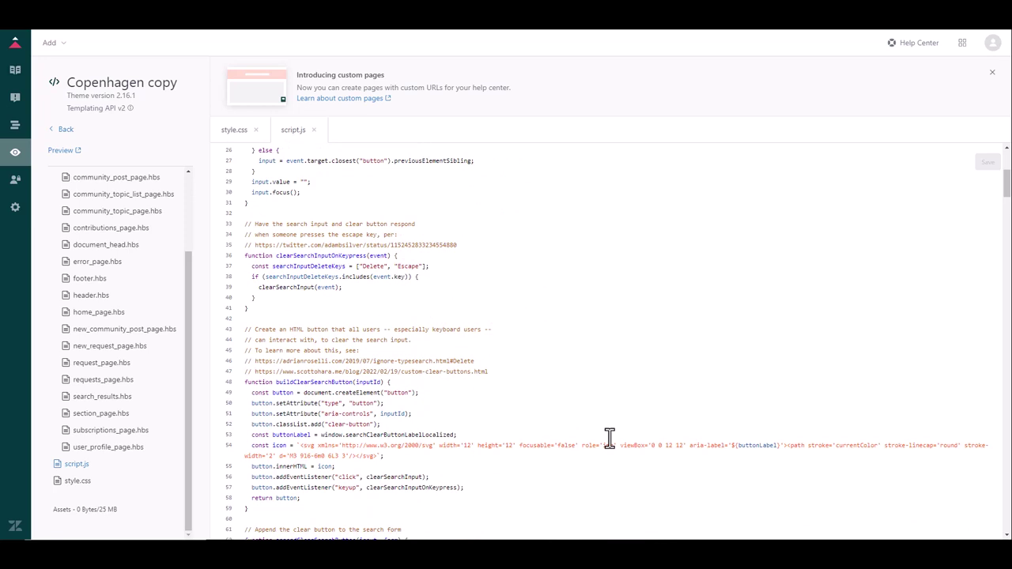
scroll(610, 439, "up", 3)
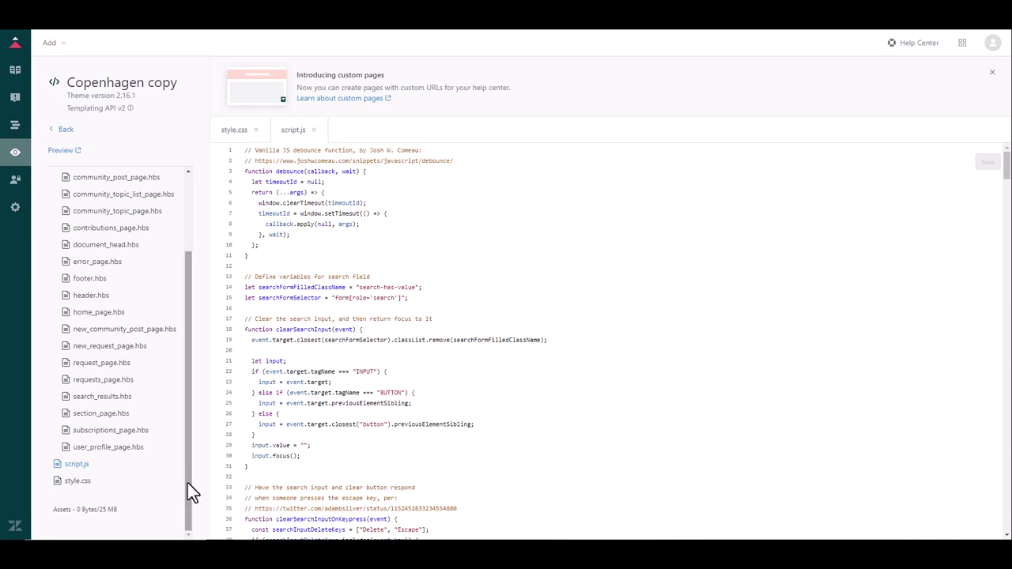
left_click_drag(188, 483, 199, 386)
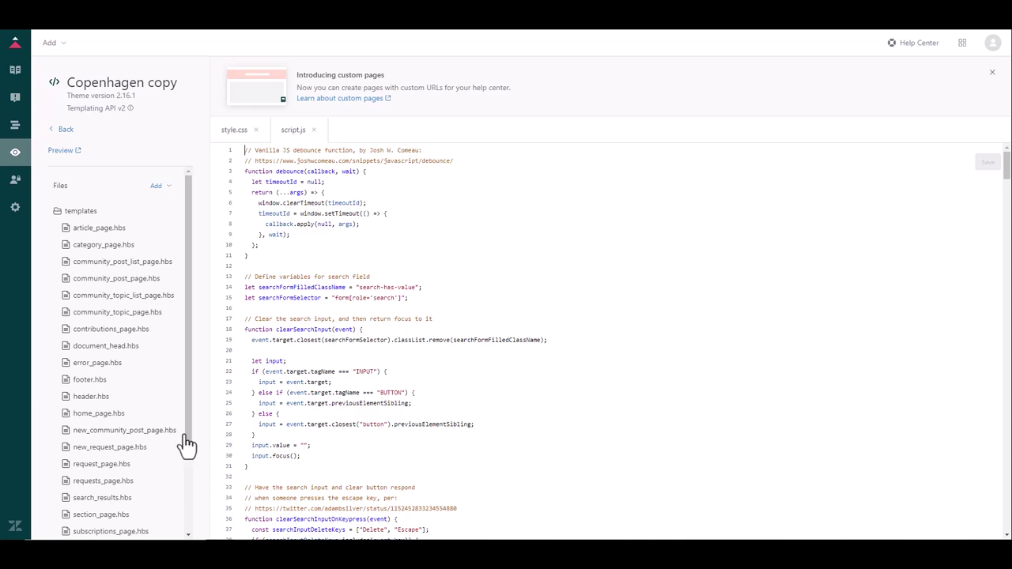
left_click_drag(187, 405, 206, 366)
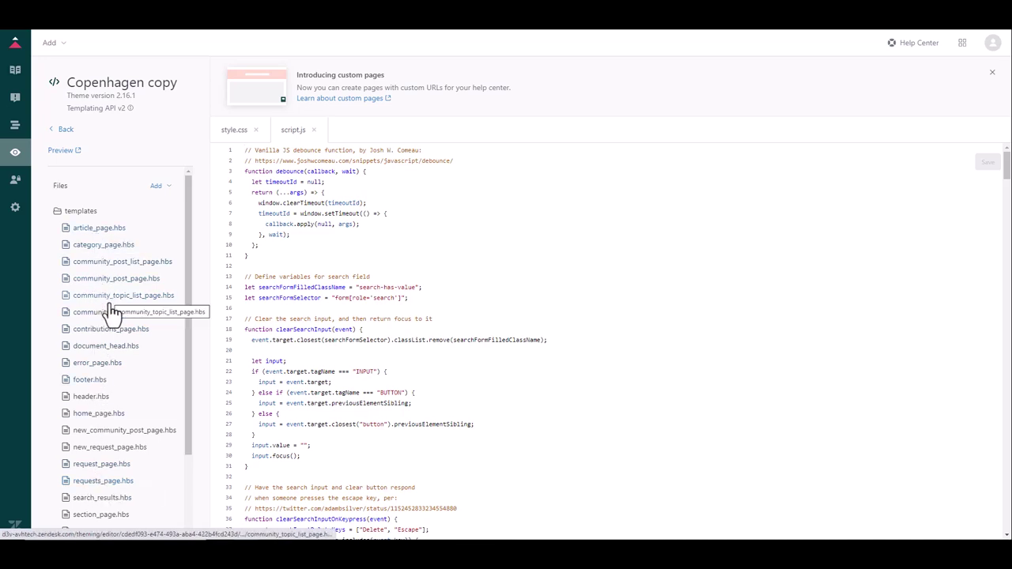
Open header.hbs and select the logo image source and alt text on line 6.
left_click(92, 399)
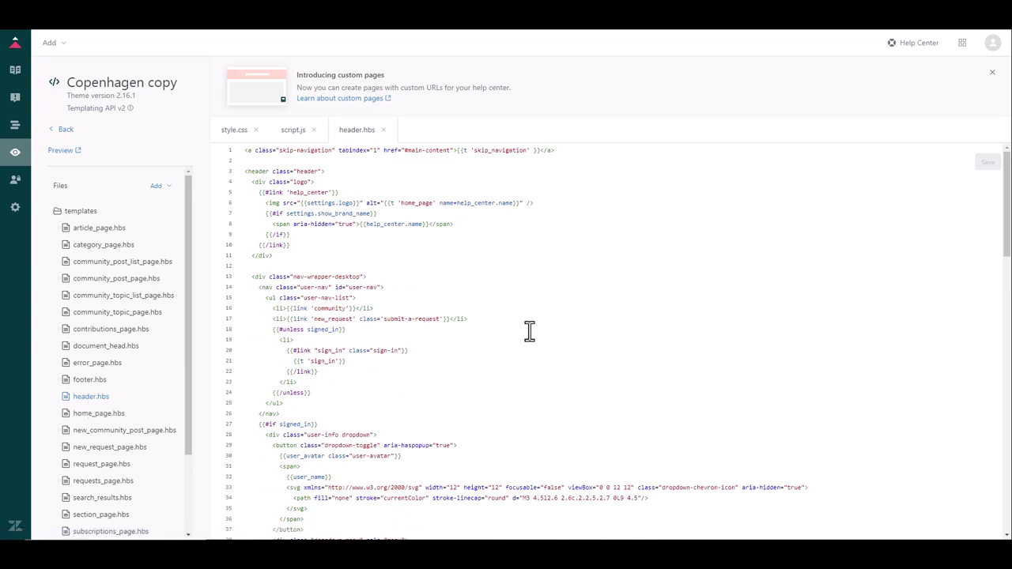
left_click_drag(282, 203, 367, 204)
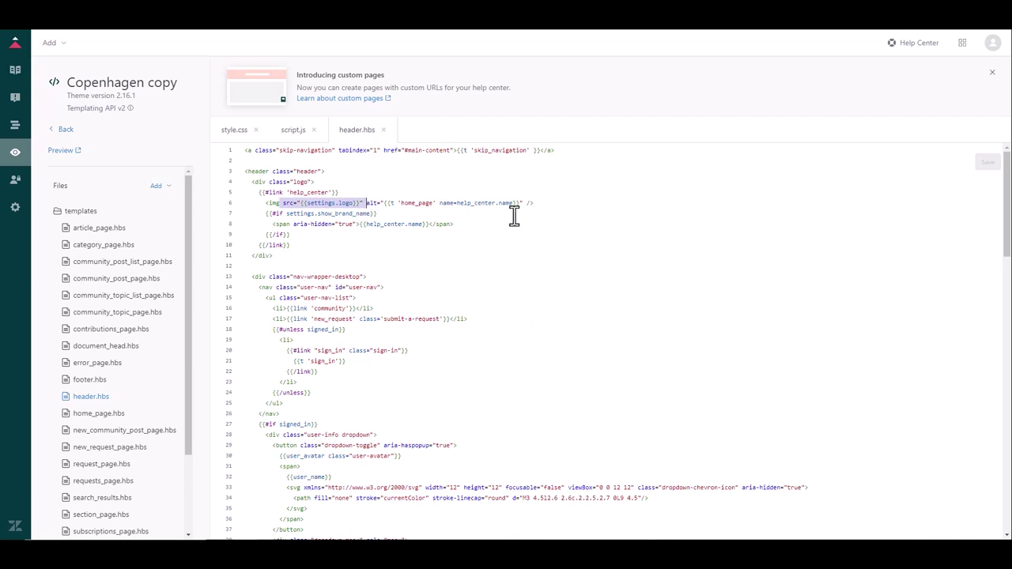
left_click_drag(384, 204, 522, 205)
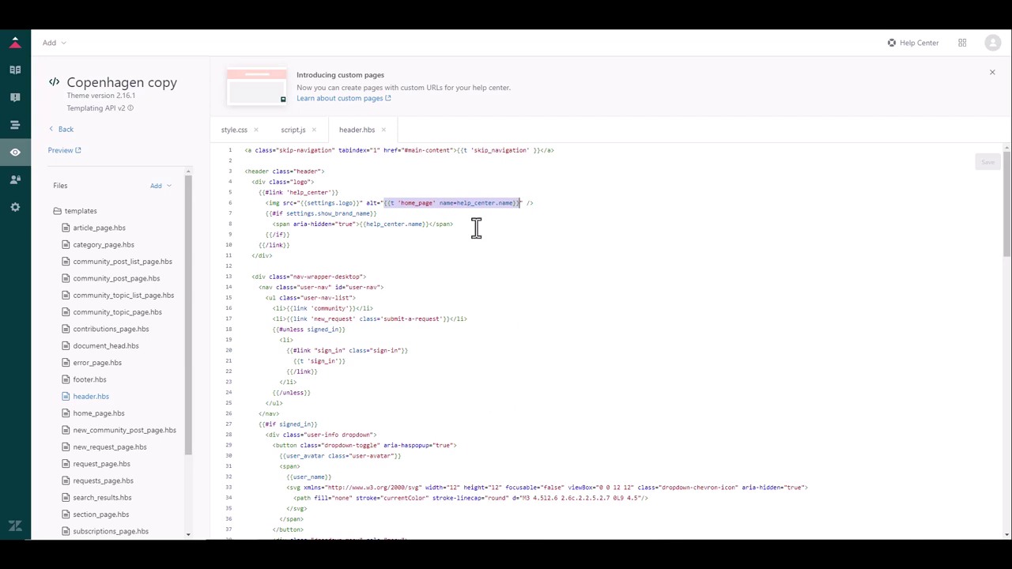
Scroll through the rest of header.hbs and open footer.hbs in a new tab.
scroll(413, 409, "down", 5)
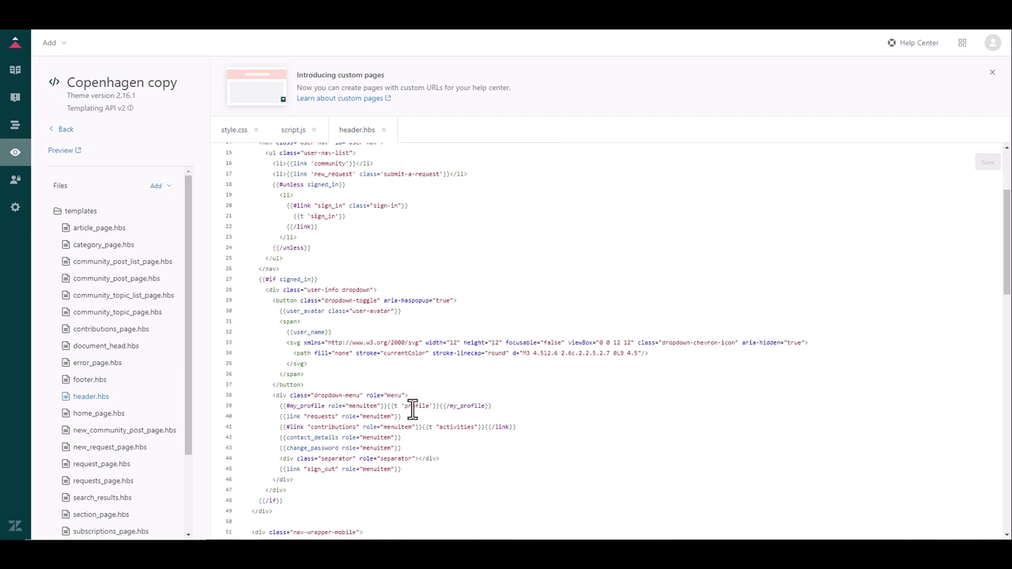
left_click_drag(275, 384, 414, 393)
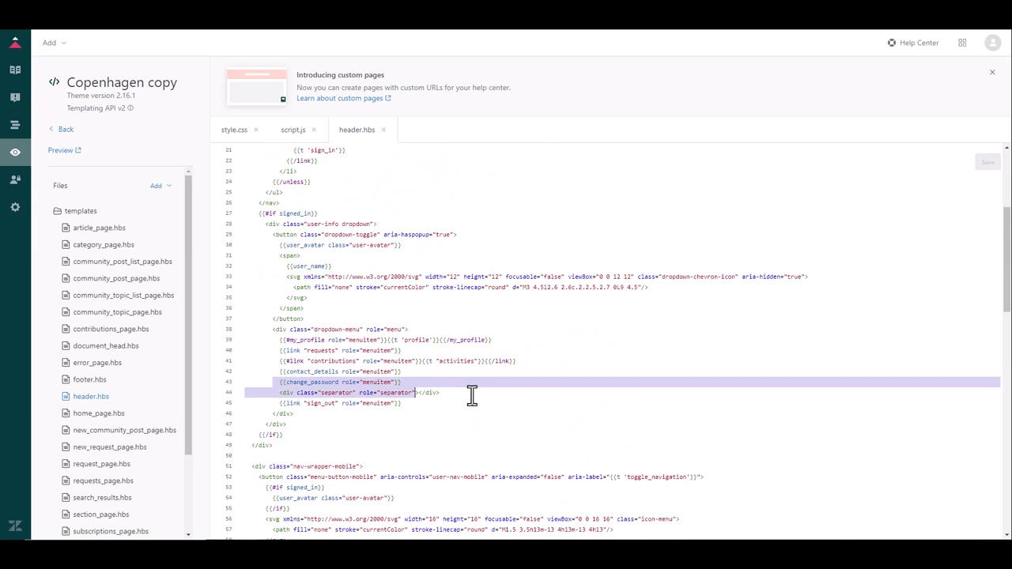
scroll(475, 395, "down", 4)
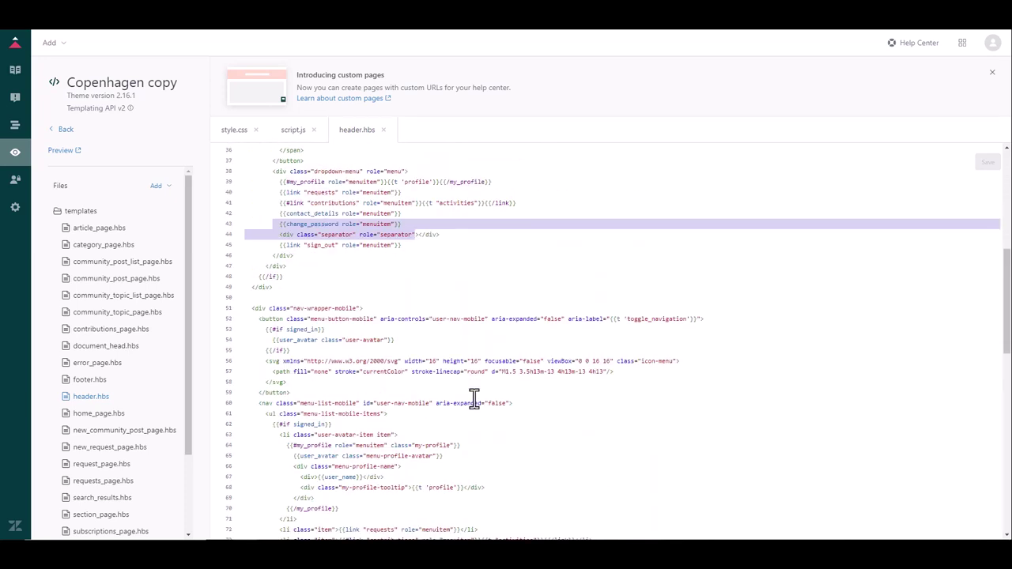
scroll(667, 475, "down", 4)
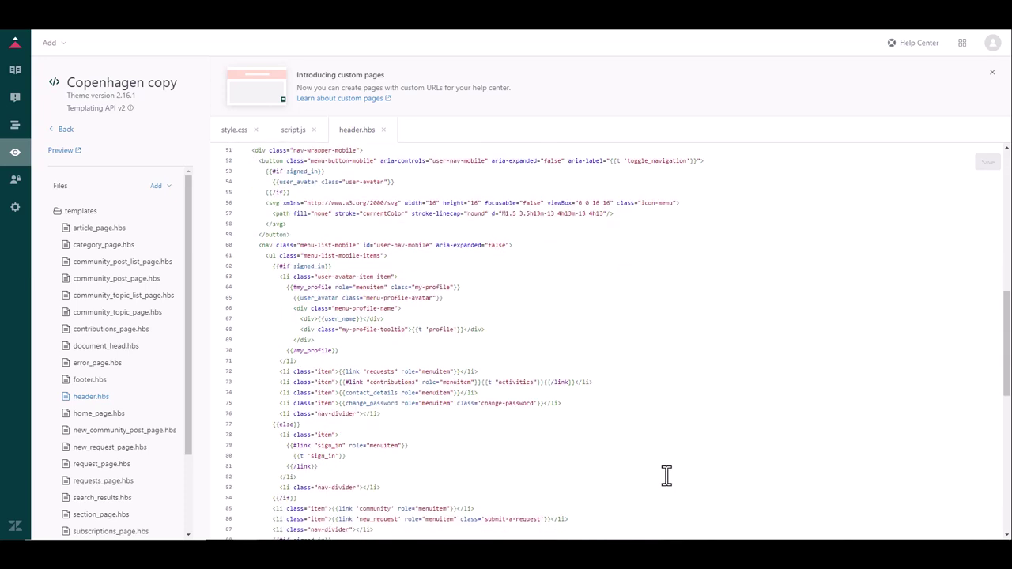
left_click(89, 381)
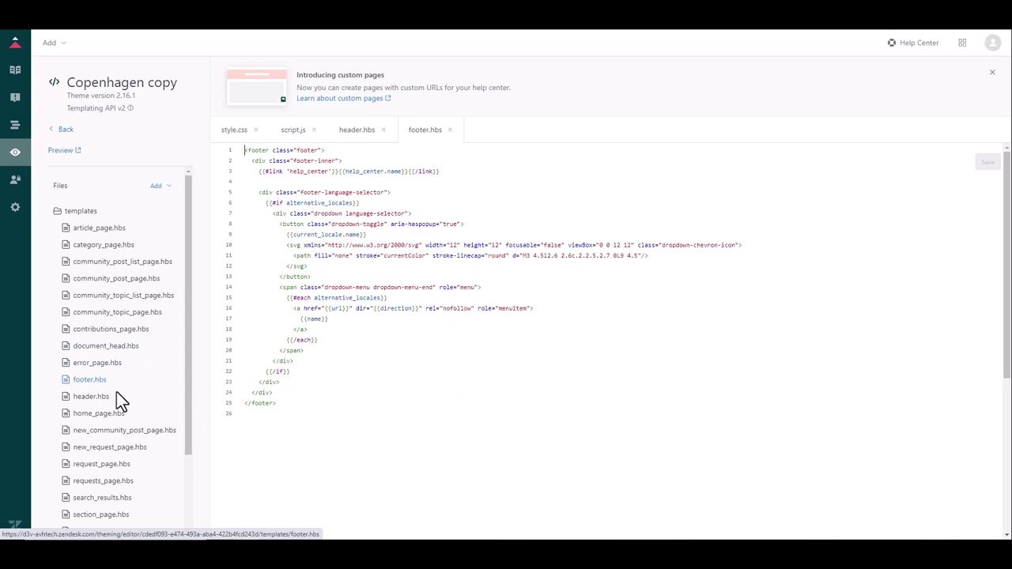
Open home_page.hbs and scroll through its template code.
left_click(101, 418)
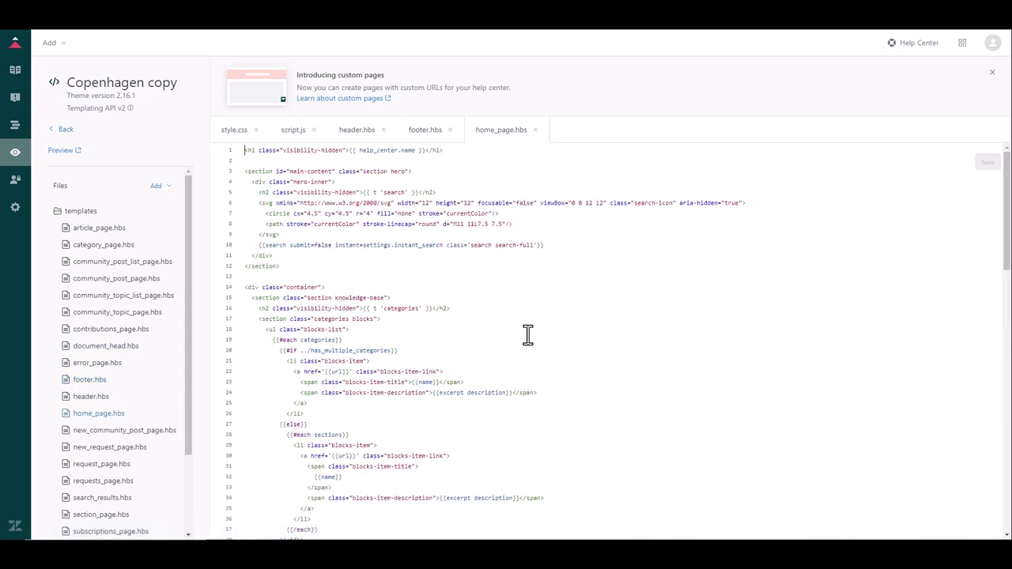
scroll(528, 336, "down", 5)
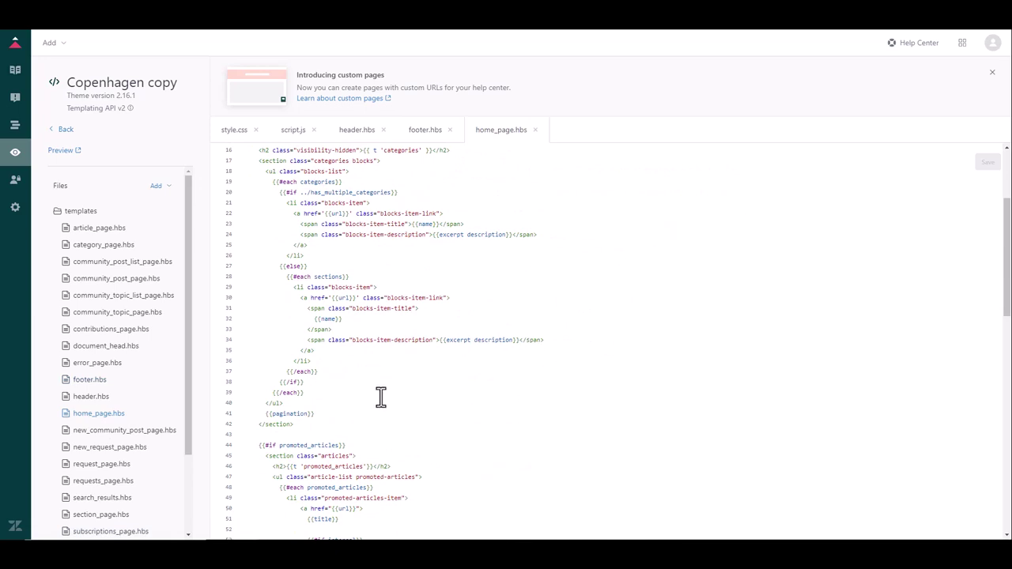
scroll(530, 421, "down", 5)
scroll(530, 423, "up", 10)
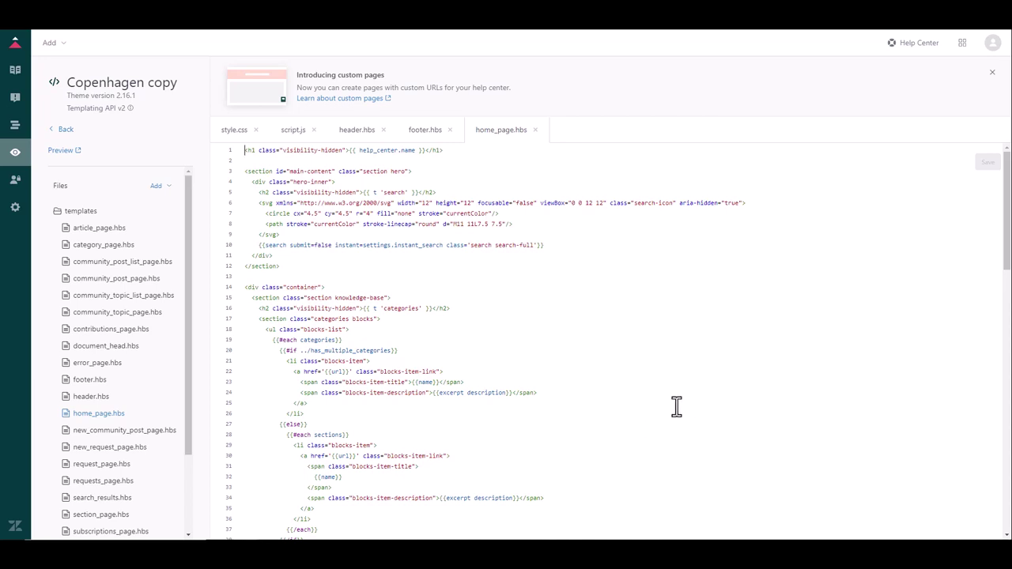
scroll(610, 406, "down", 15)
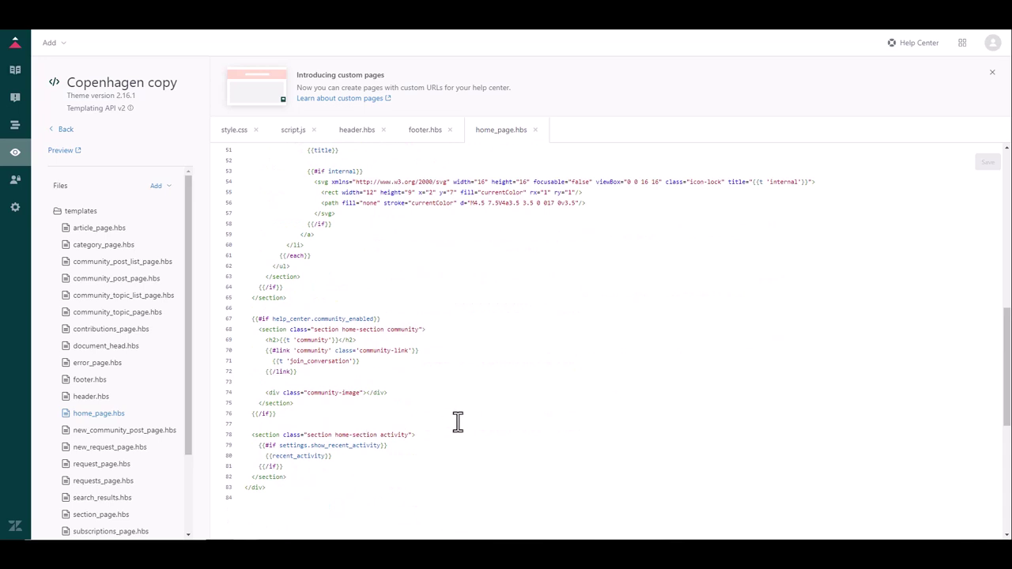
scroll(457, 423, "up", 15)
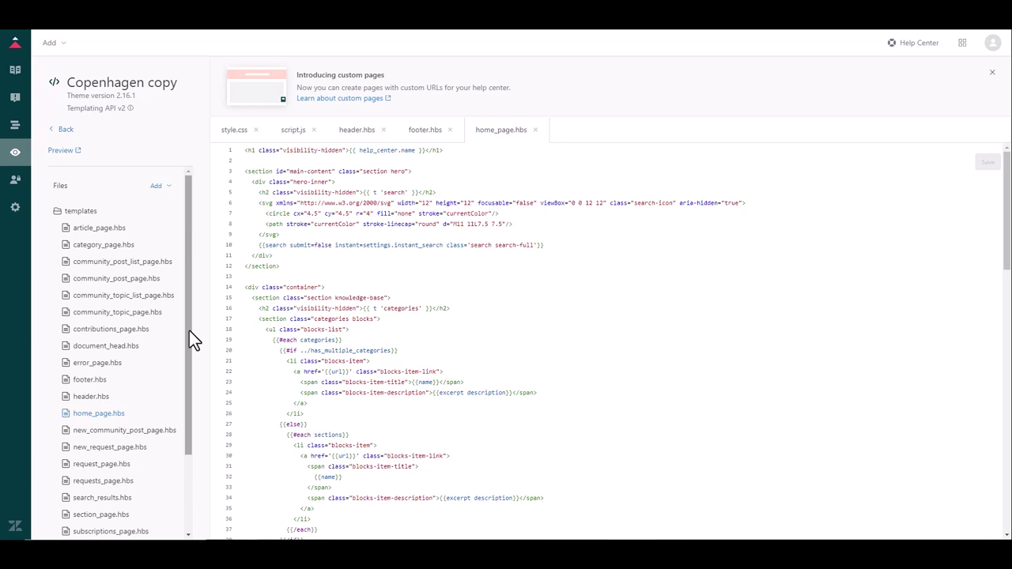
Switch via footer.hbs back to header.hbs and scroll it to the first line.
left_click(432, 131)
left_click(359, 135)
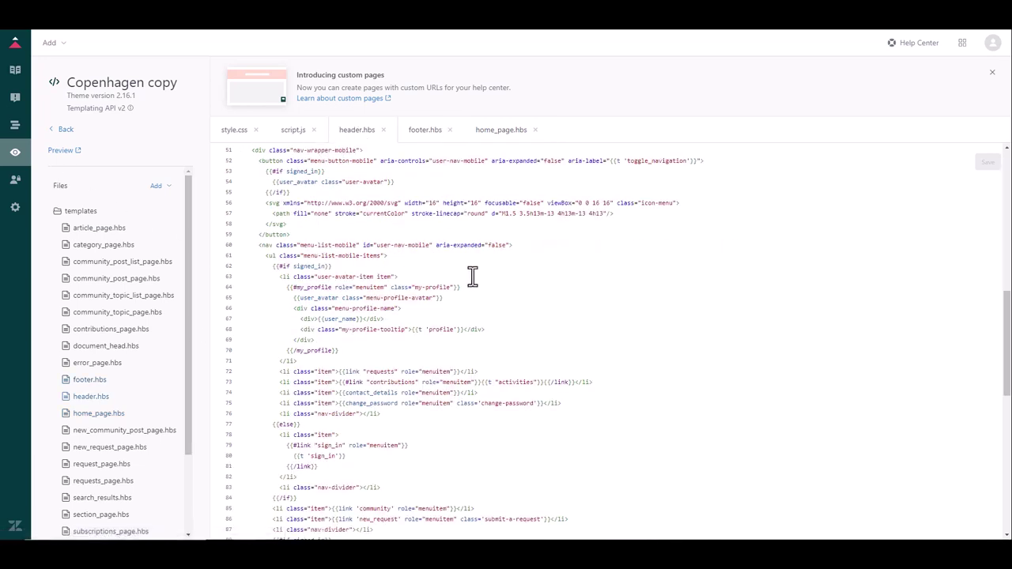
scroll(686, 385, "up", 10)
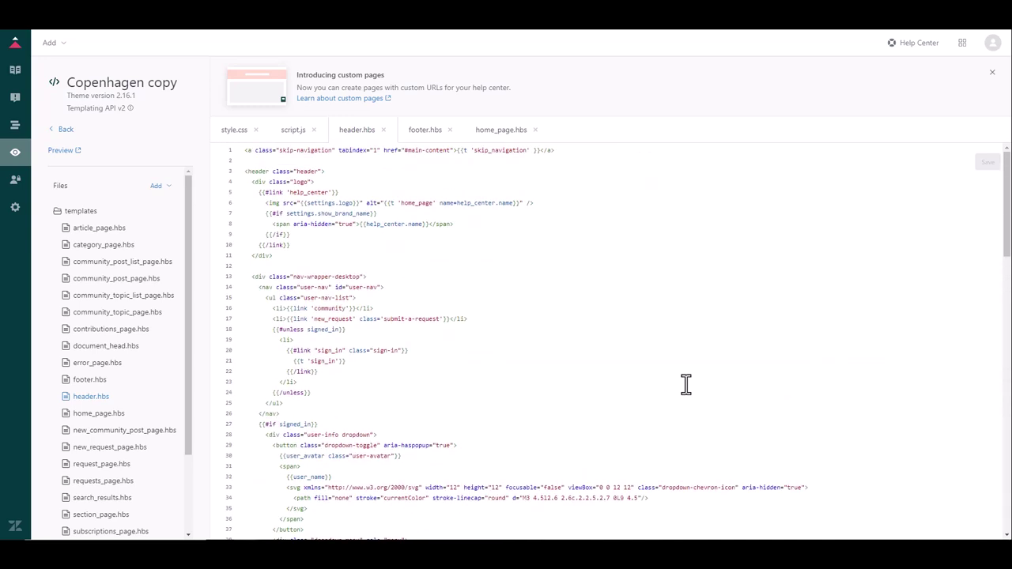
Leave the code editor and save the Copenhagen copy theme changes.
left_click(65, 130)
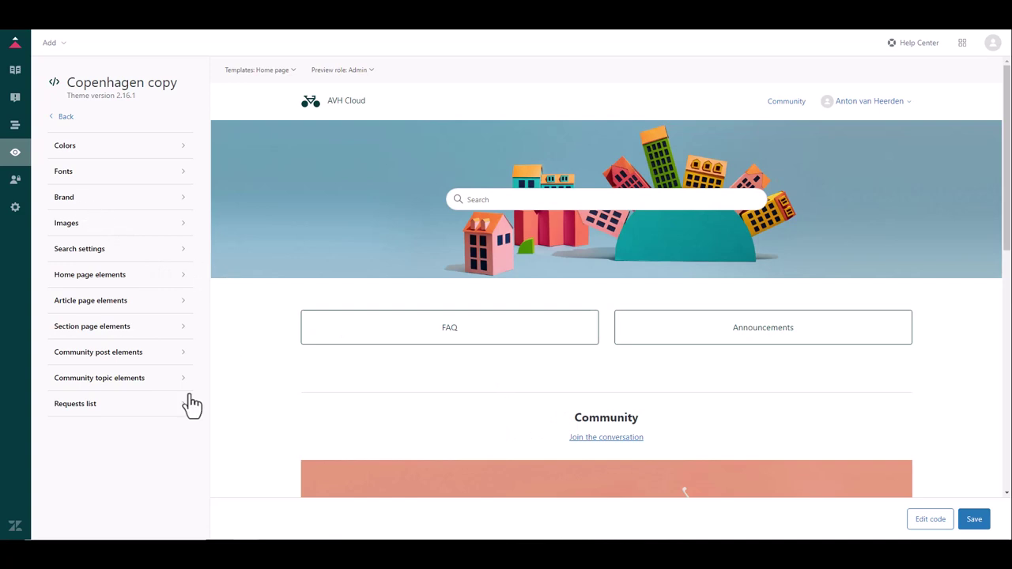
left_click(976, 522)
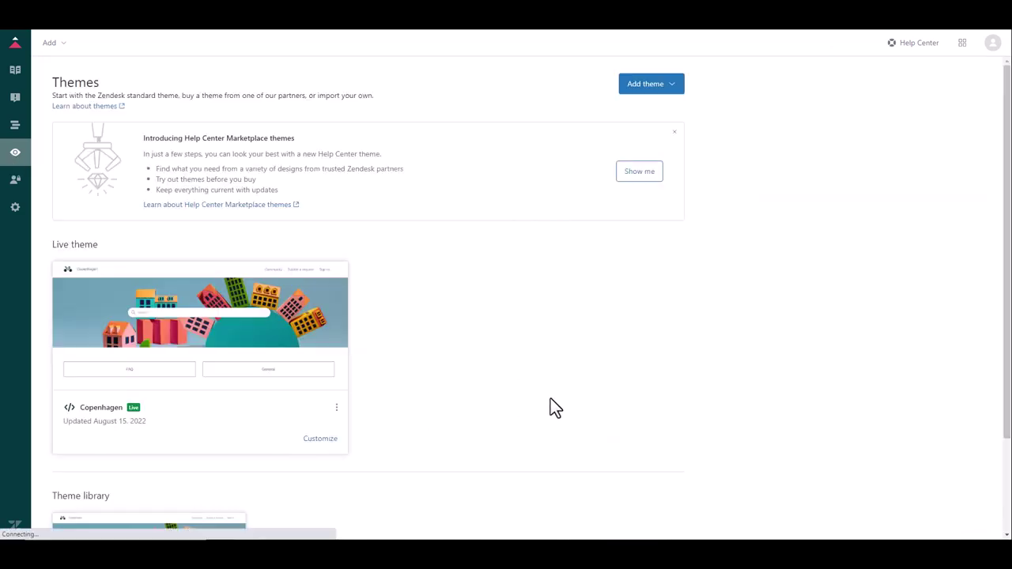
Check the Copenhagen copy actions menu, dismiss it, and start customizing that theme.
scroll(551, 399, "down", 3)
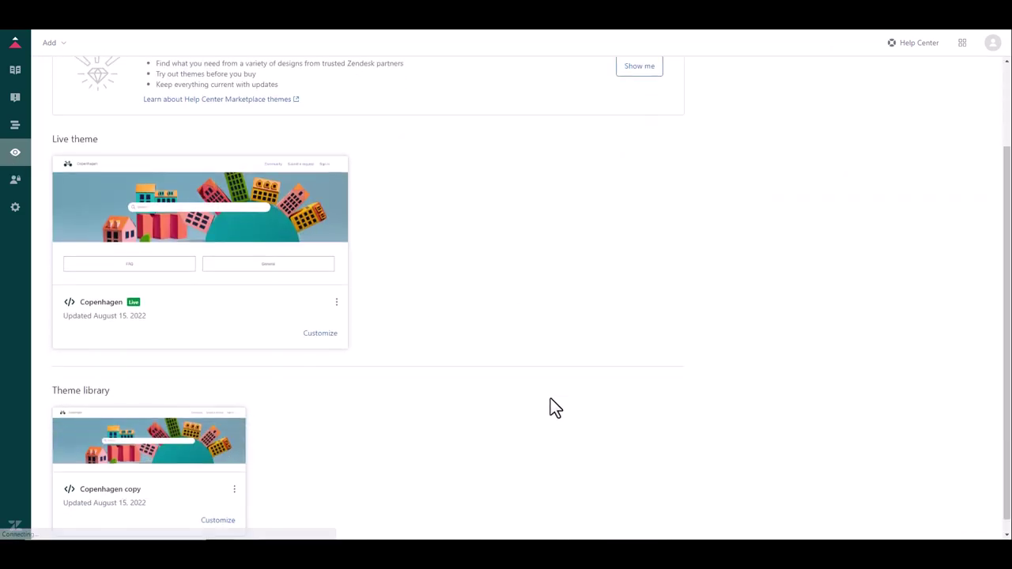
left_click(235, 477)
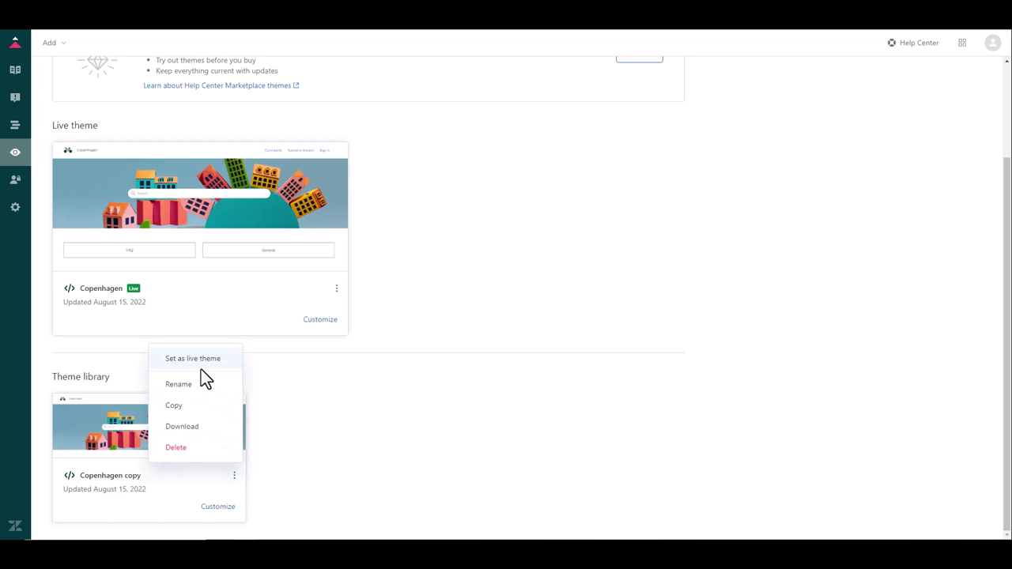
left_click(386, 446)
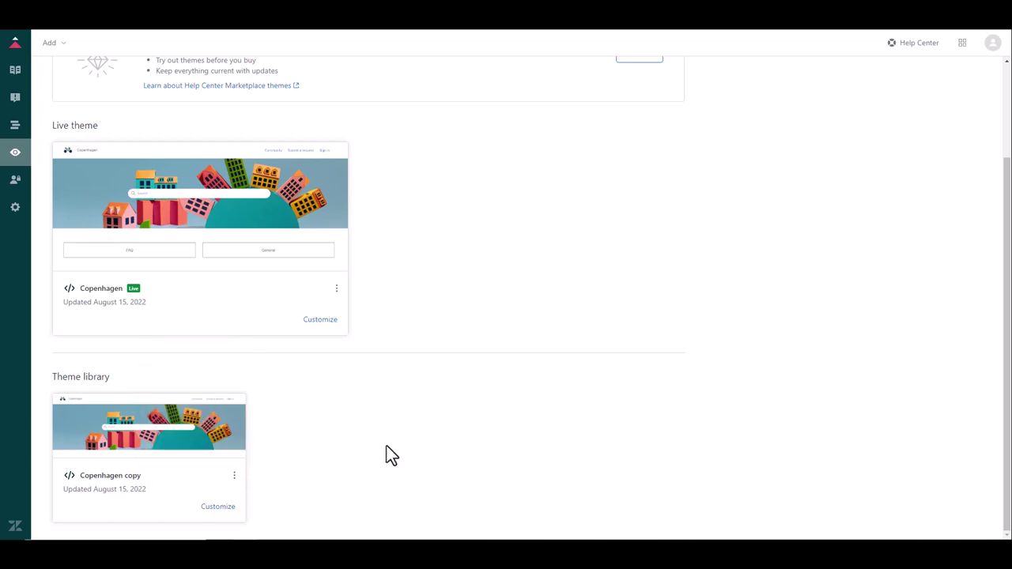
left_click(218, 508)
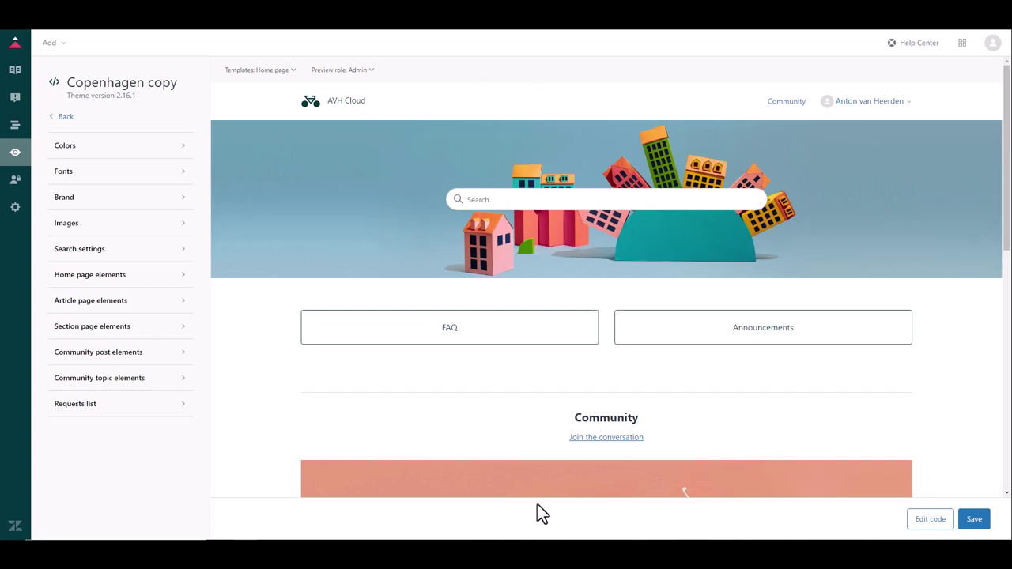
Preview the Article page template, then switch the preview to the Category page.
left_click(291, 71)
left_click(287, 147)
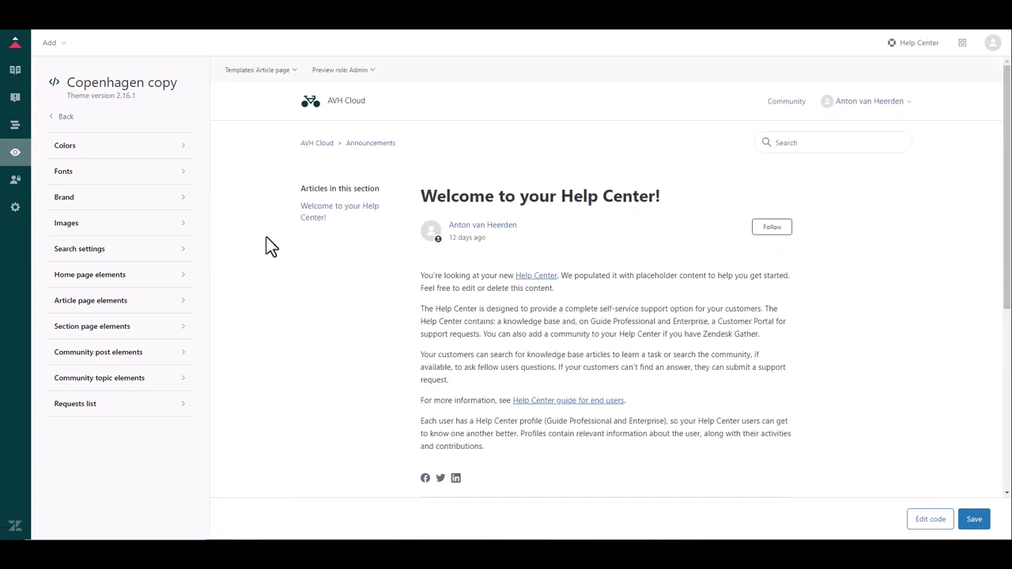
left_click(291, 71)
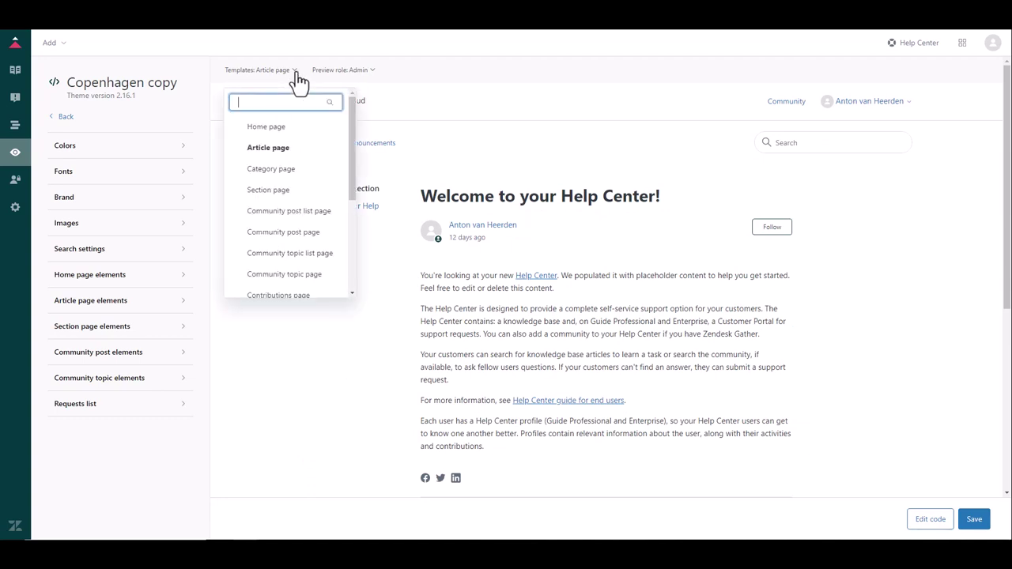
left_click(272, 169)
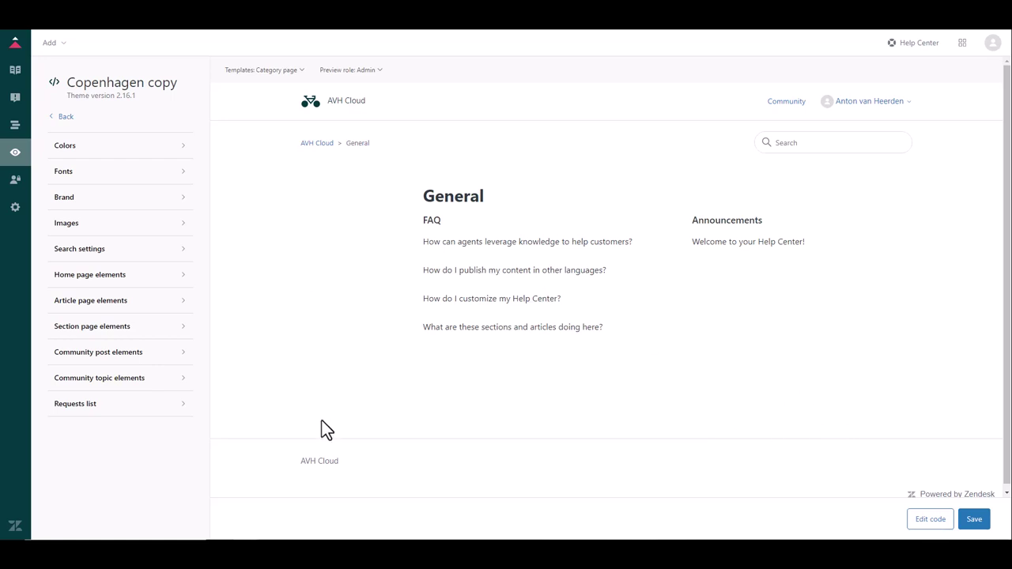
Set the preview role to End user and show the Home page template.
left_click(382, 77)
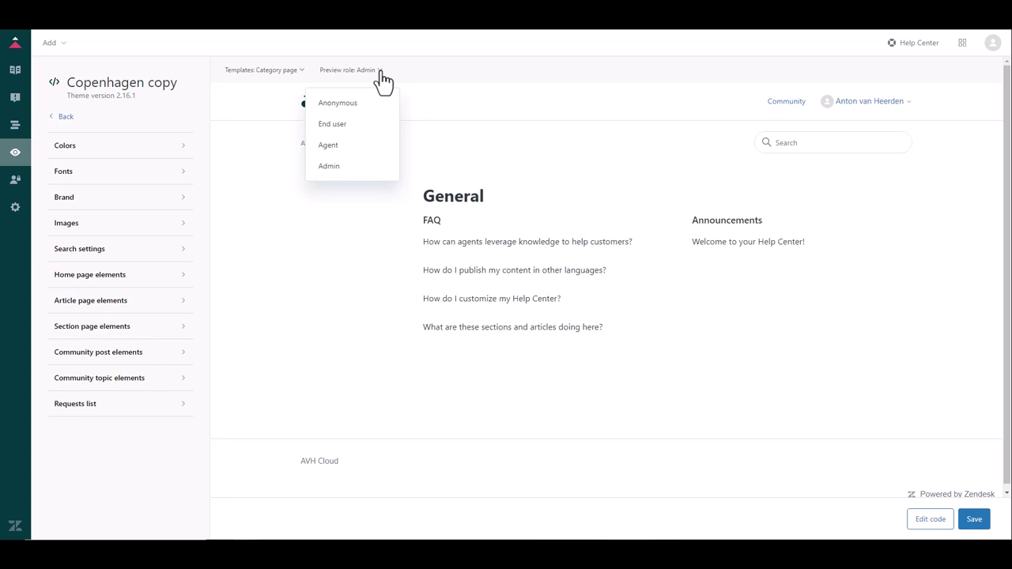
left_click(332, 125)
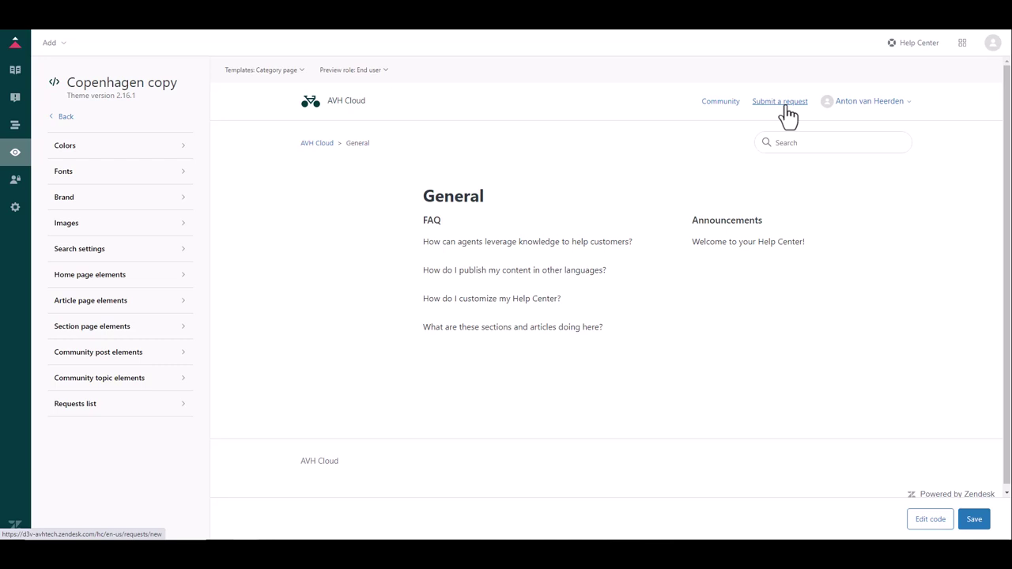
left_click(269, 71)
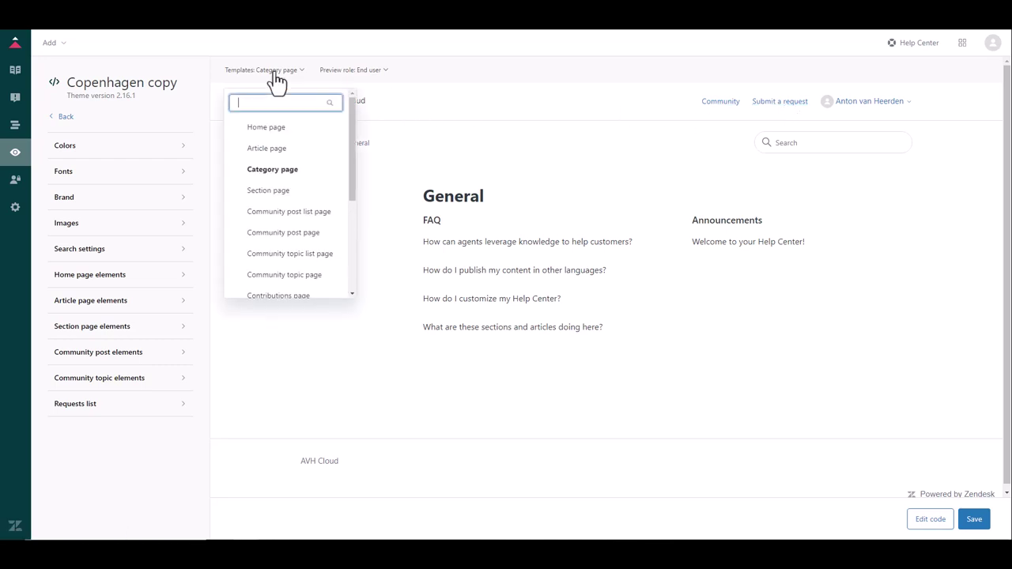
left_click(266, 128)
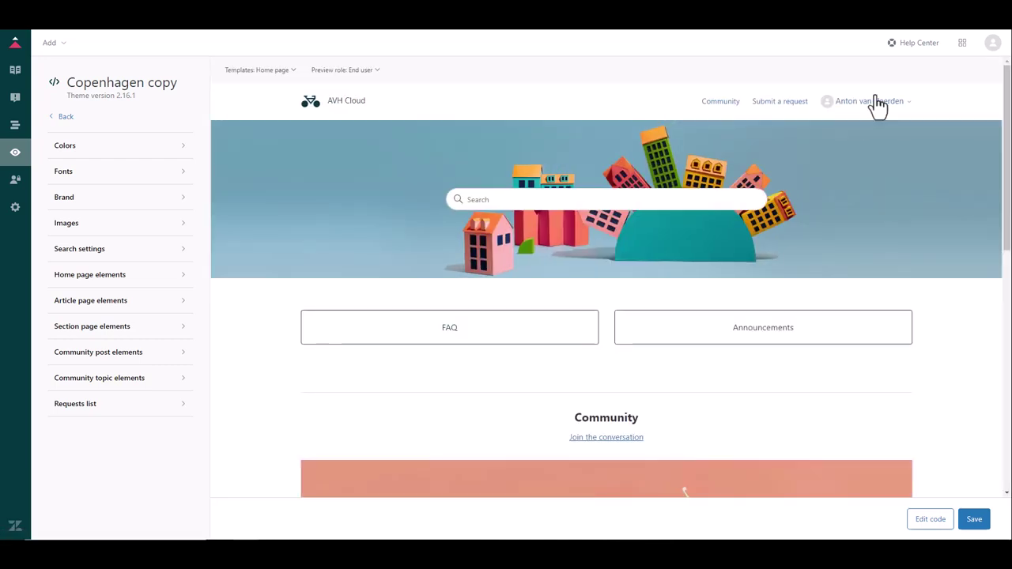
Check the home page as an Anonymous visitor, then switch back to End user.
left_click(376, 71)
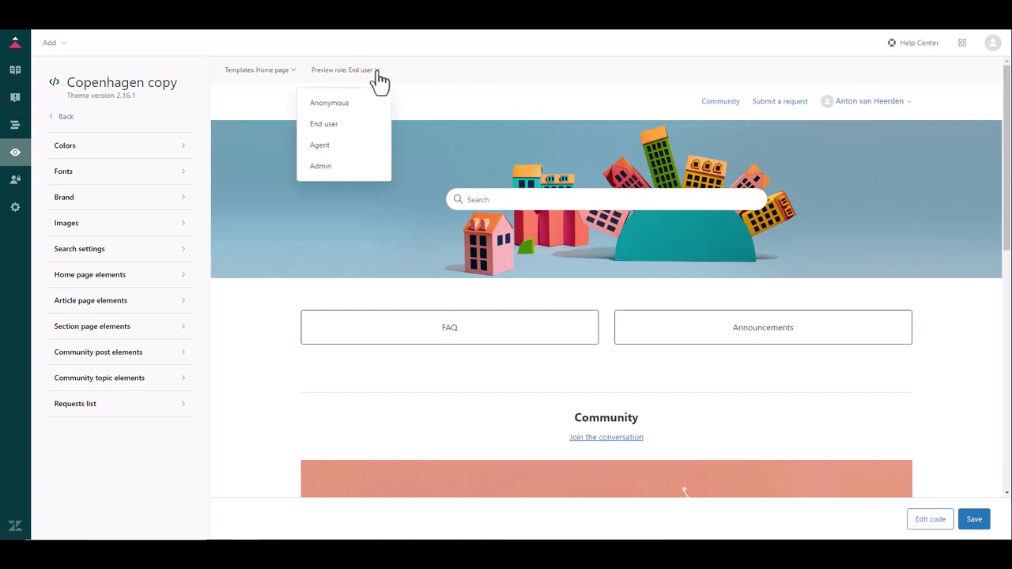
left_click(335, 110)
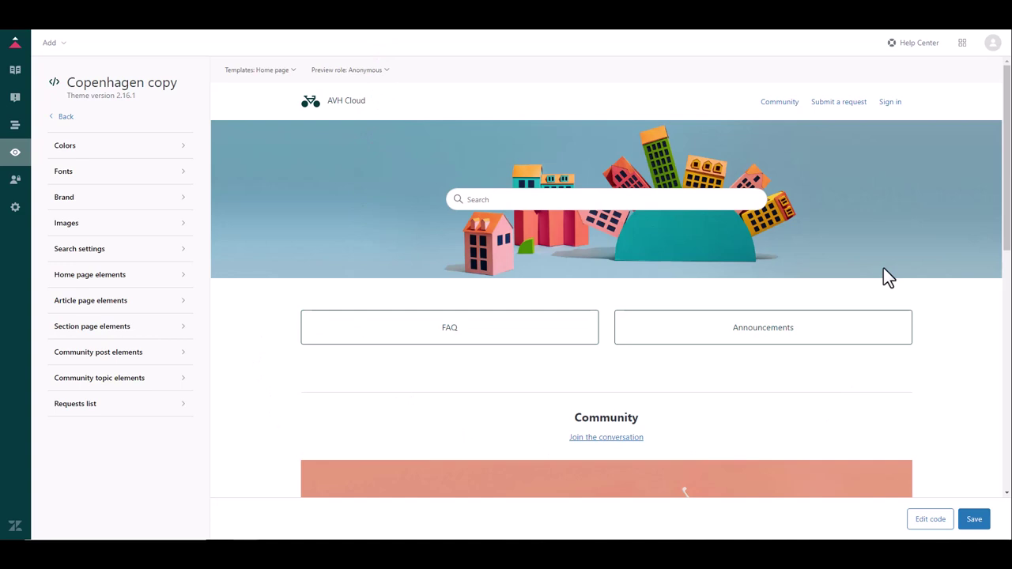
left_click(384, 71)
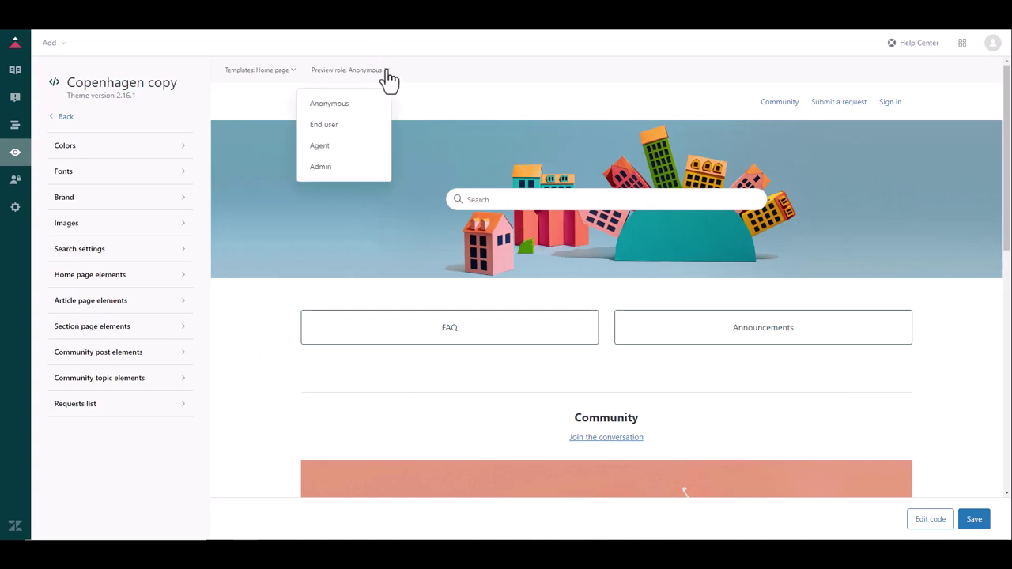
left_click(341, 125)
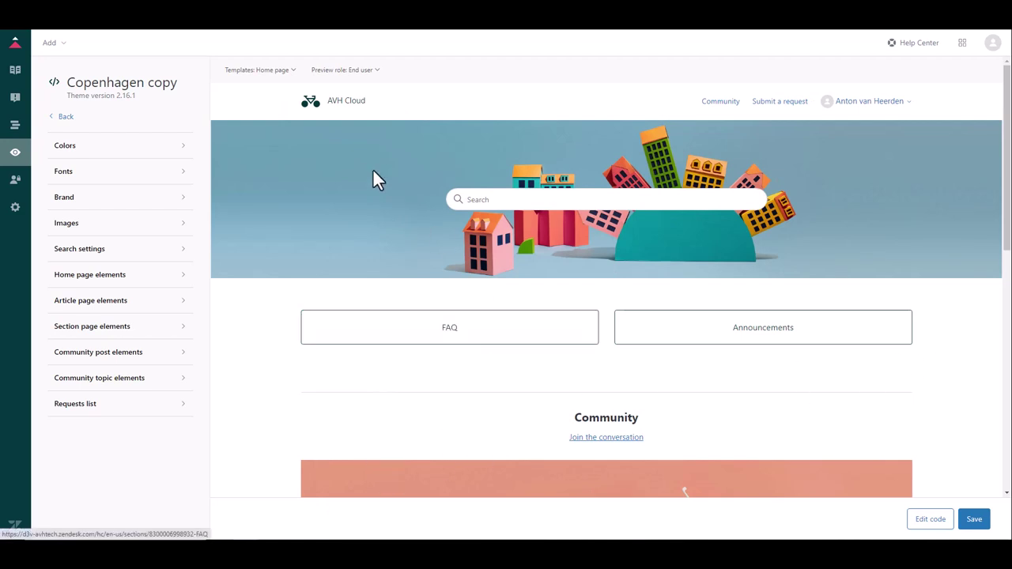
scroll(439, 419, "down", 3)
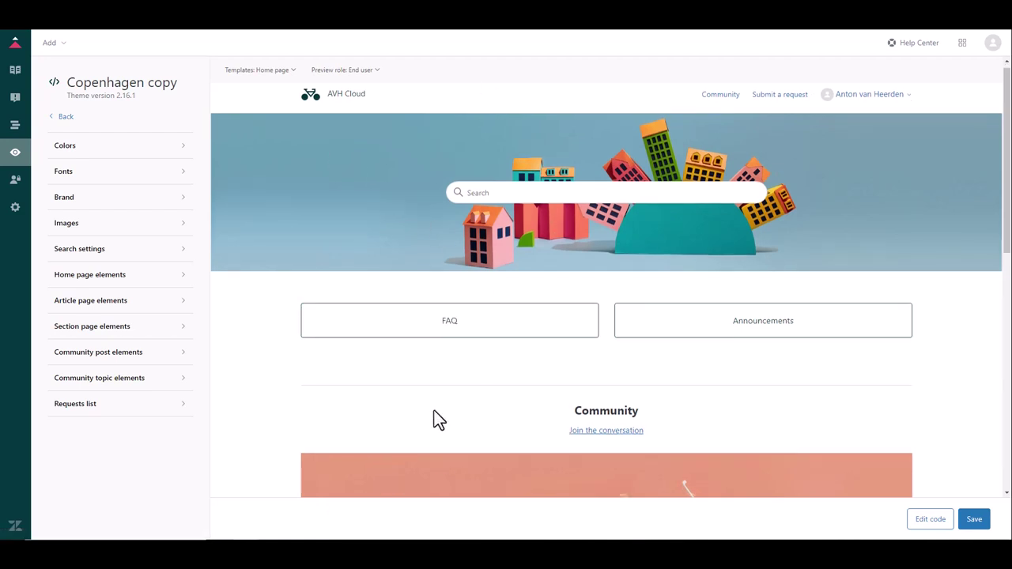